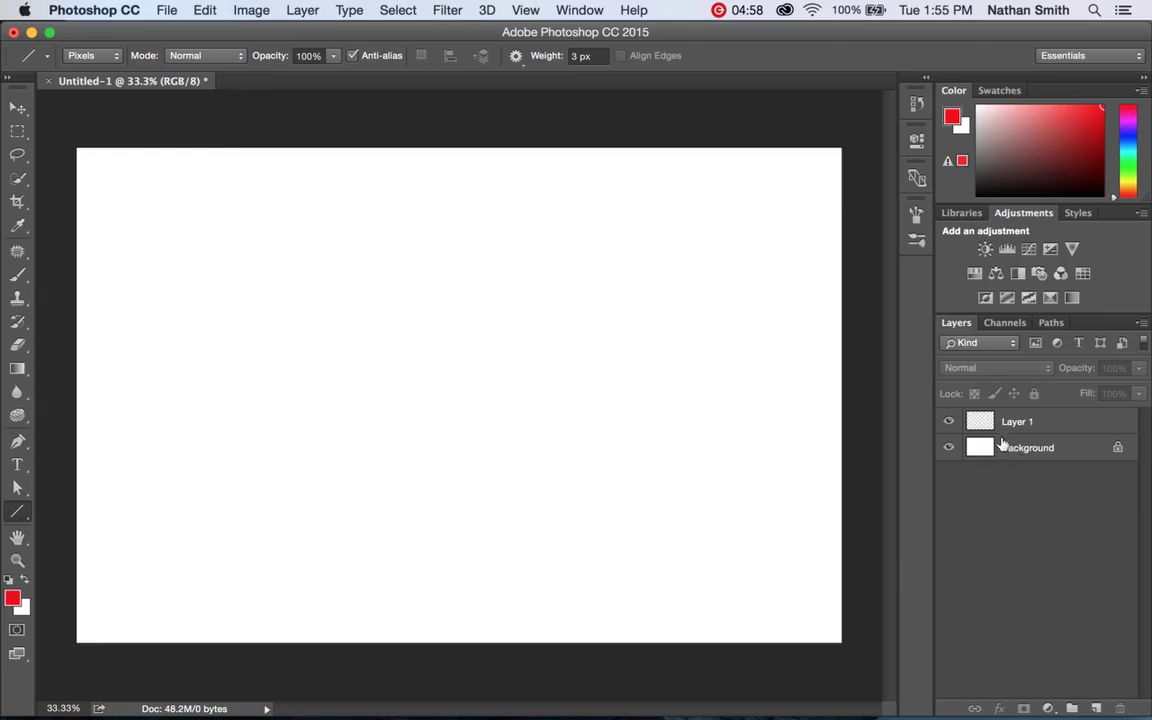
Draw a red pixel-filled circle on Layer 1 and open girls building.JPG from Bridge in Camera Raw.
left_click(1018, 427)
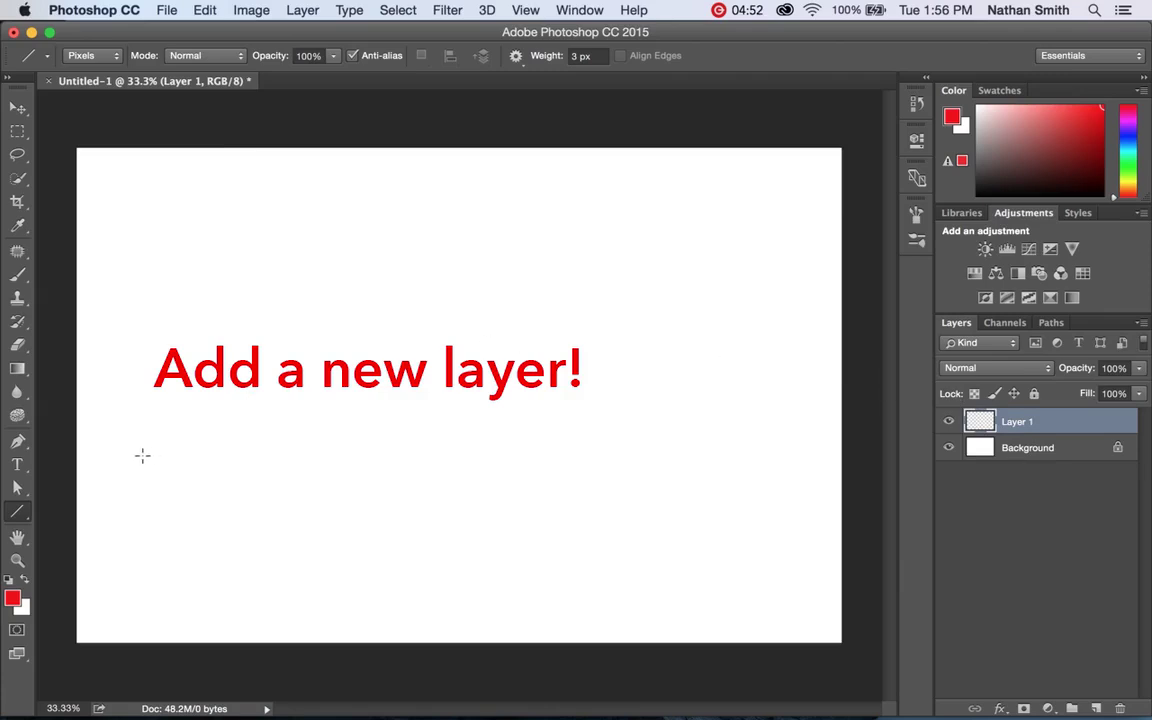
left_click(17, 511)
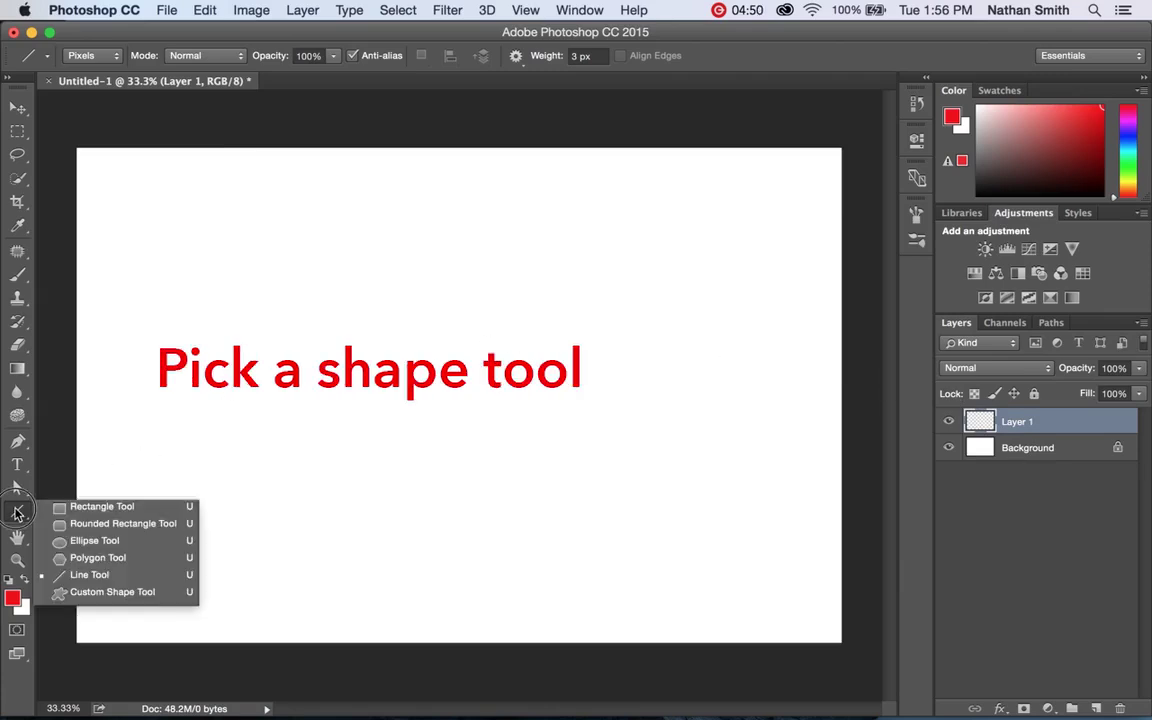
left_click(60, 540)
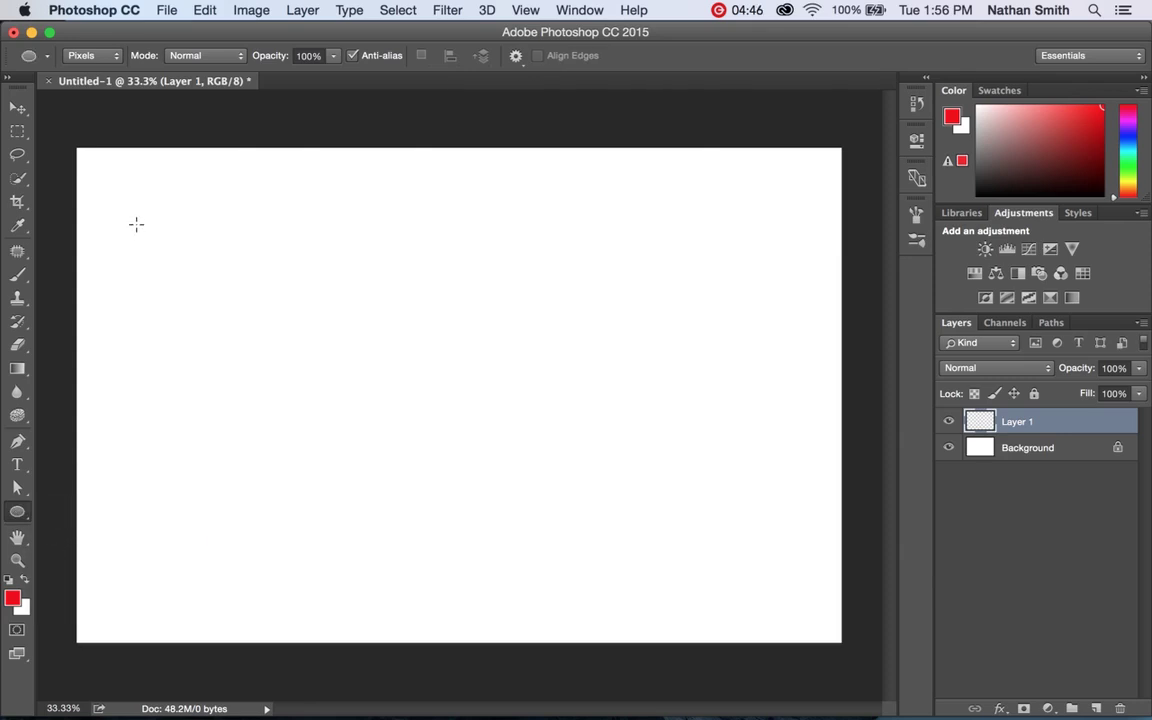
left_click(95, 55)
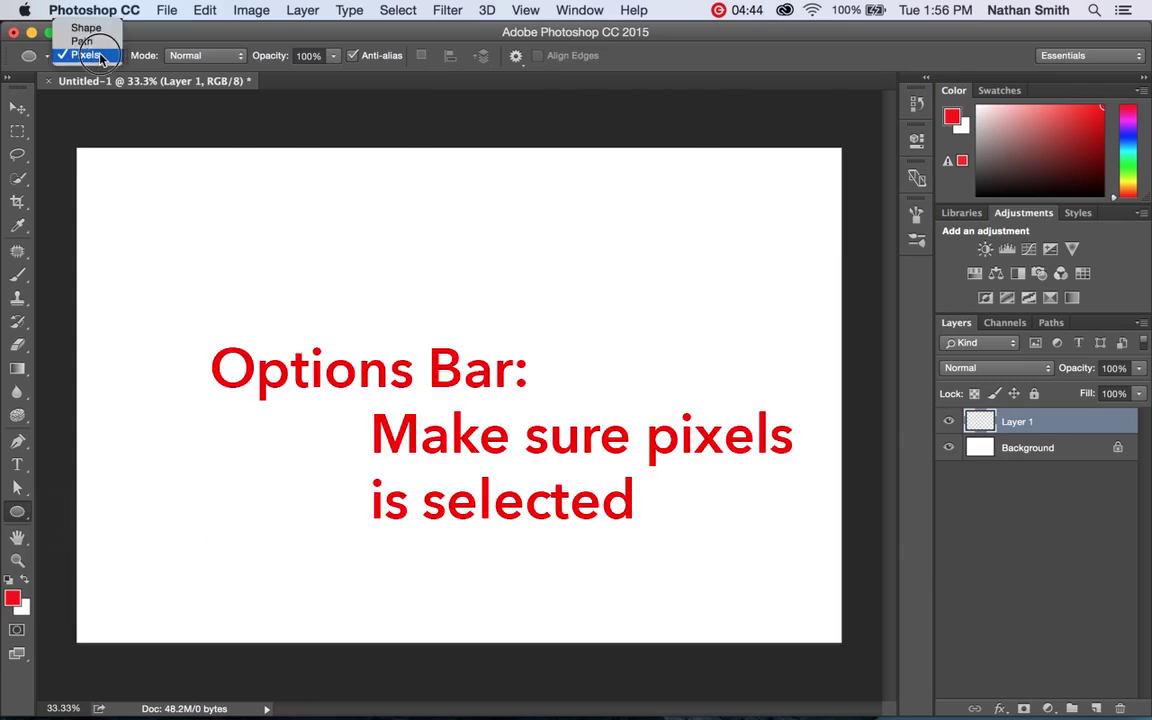
left_click(90, 55)
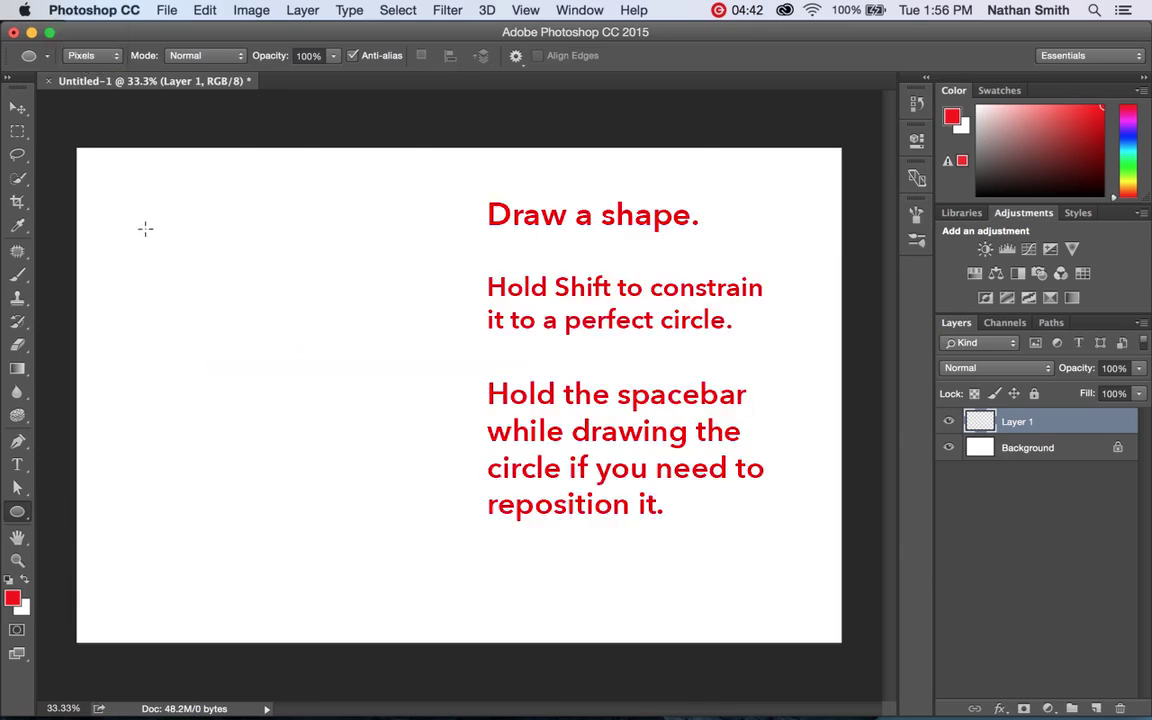
left_click_drag(148, 235, 417, 500)
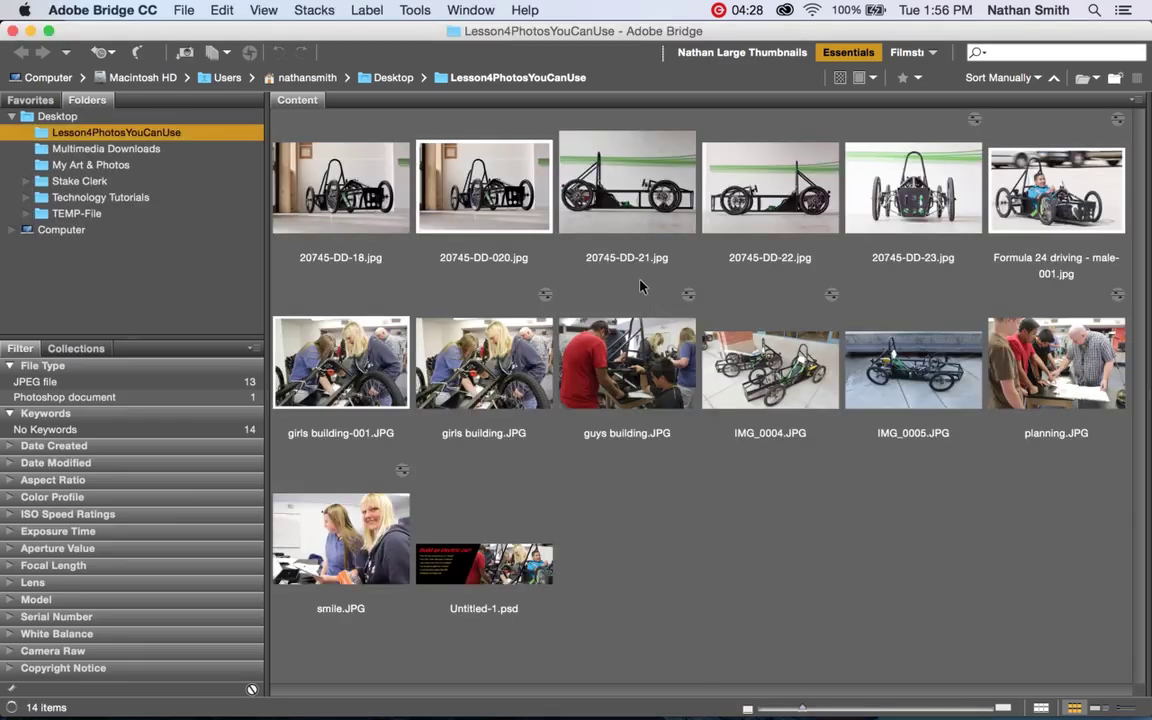
left_click(507, 362)
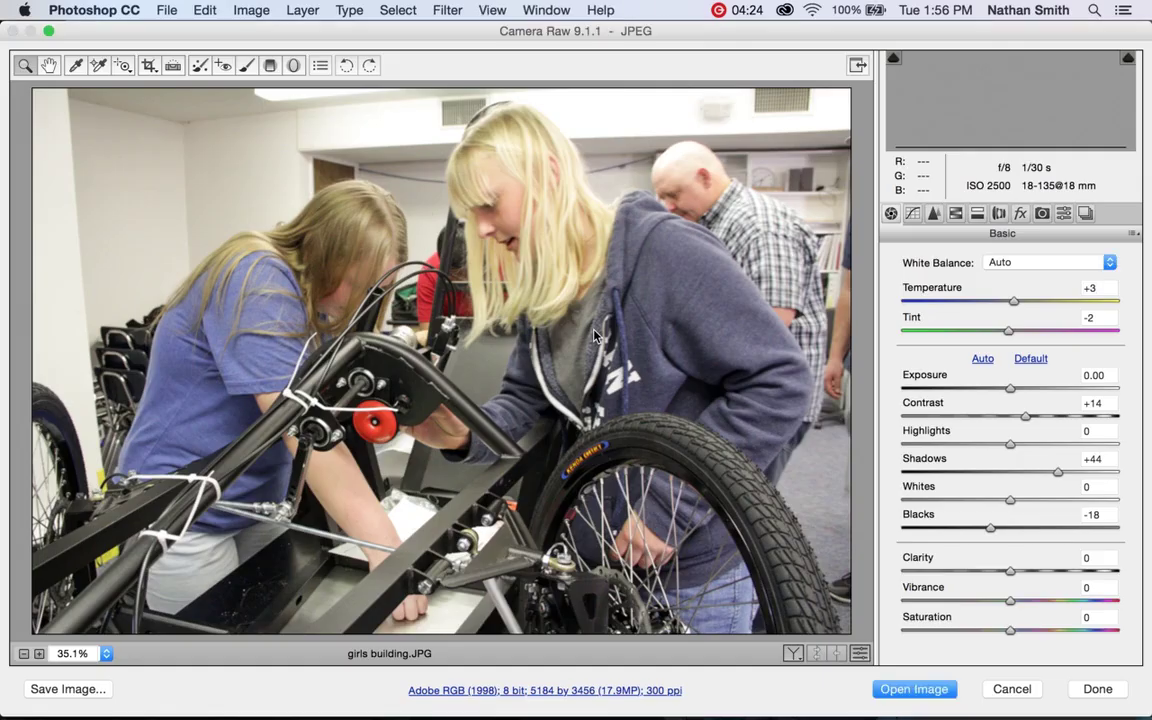
Open girls building.JPG from Camera Raw as a document, then select all and copy it.
left_click(912, 688)
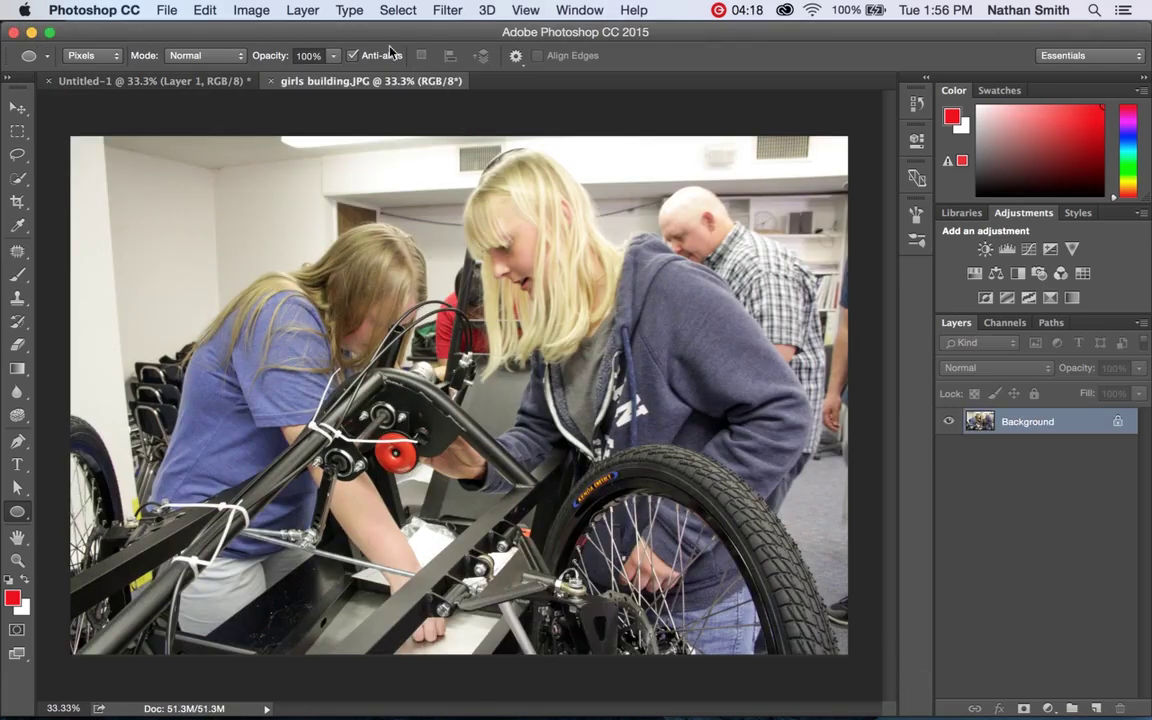
left_click(386, 10)
left_click(393, 31)
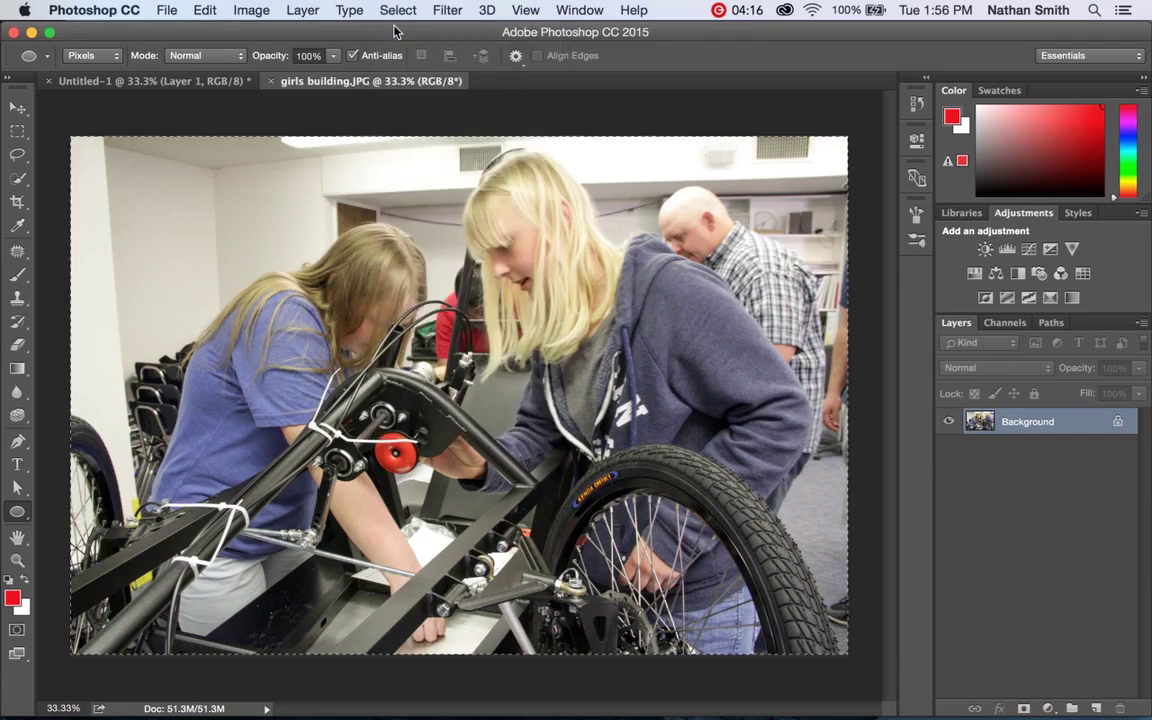
left_click(207, 10)
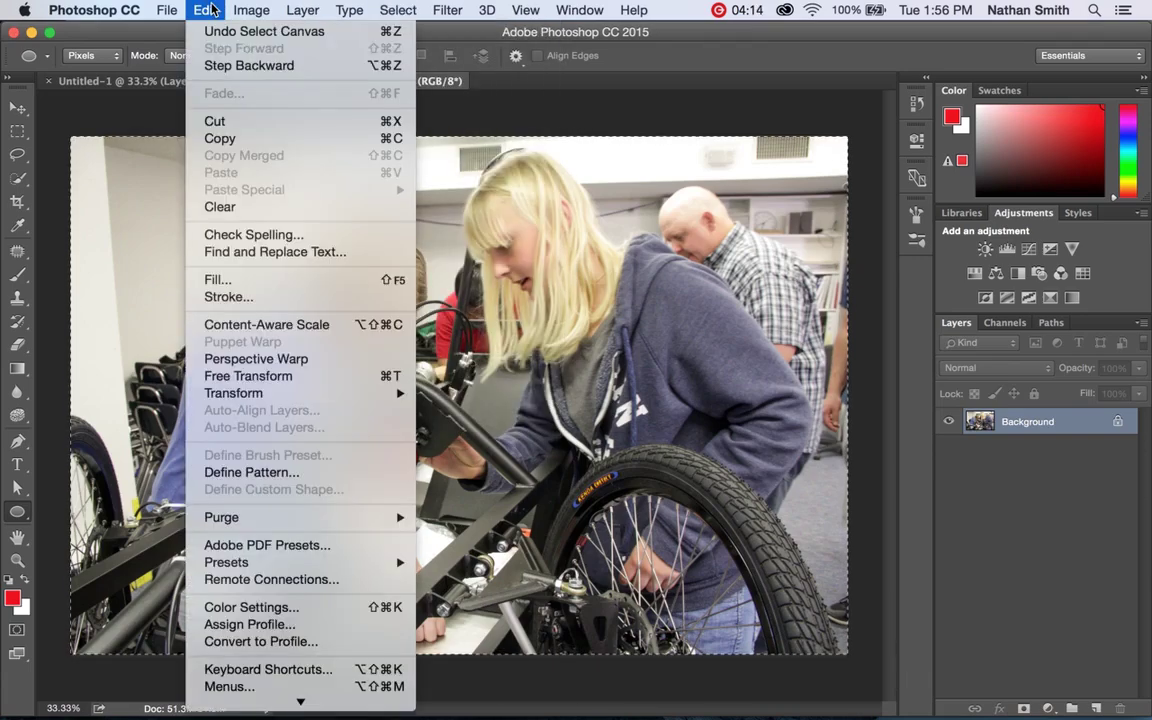
left_click(218, 138)
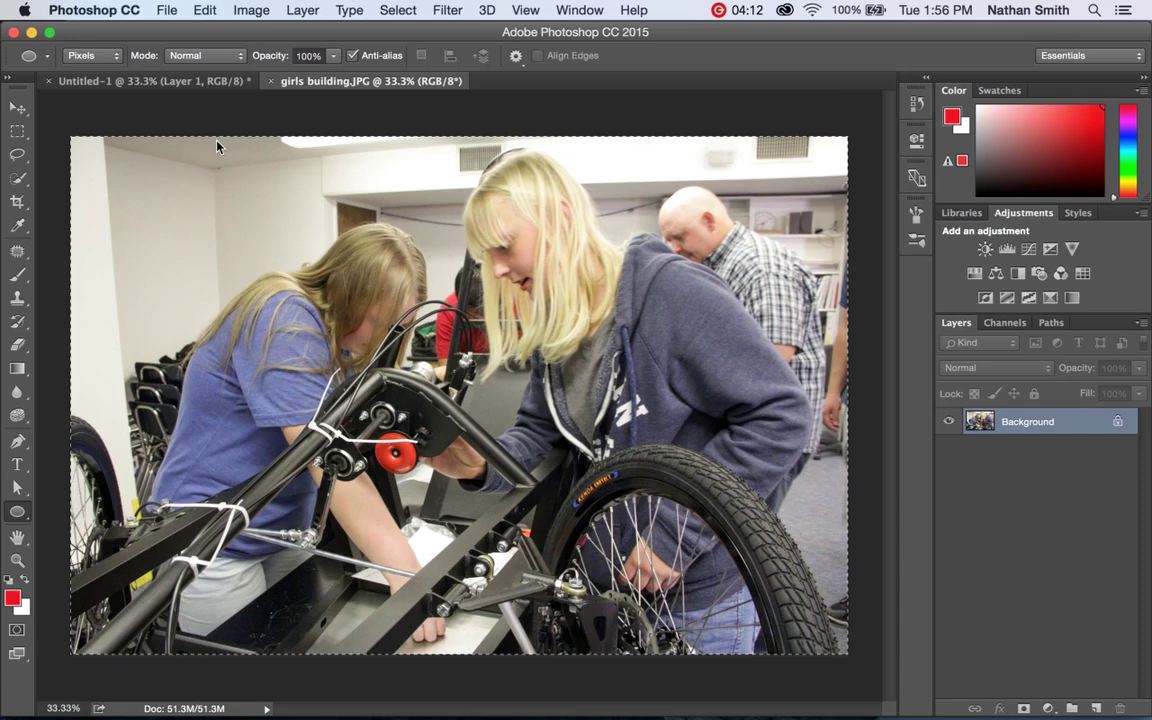
In Untitled-1, load Layer 1's red circle as a selection and paste the photo into it as Layer 2.
left_click(186, 84)
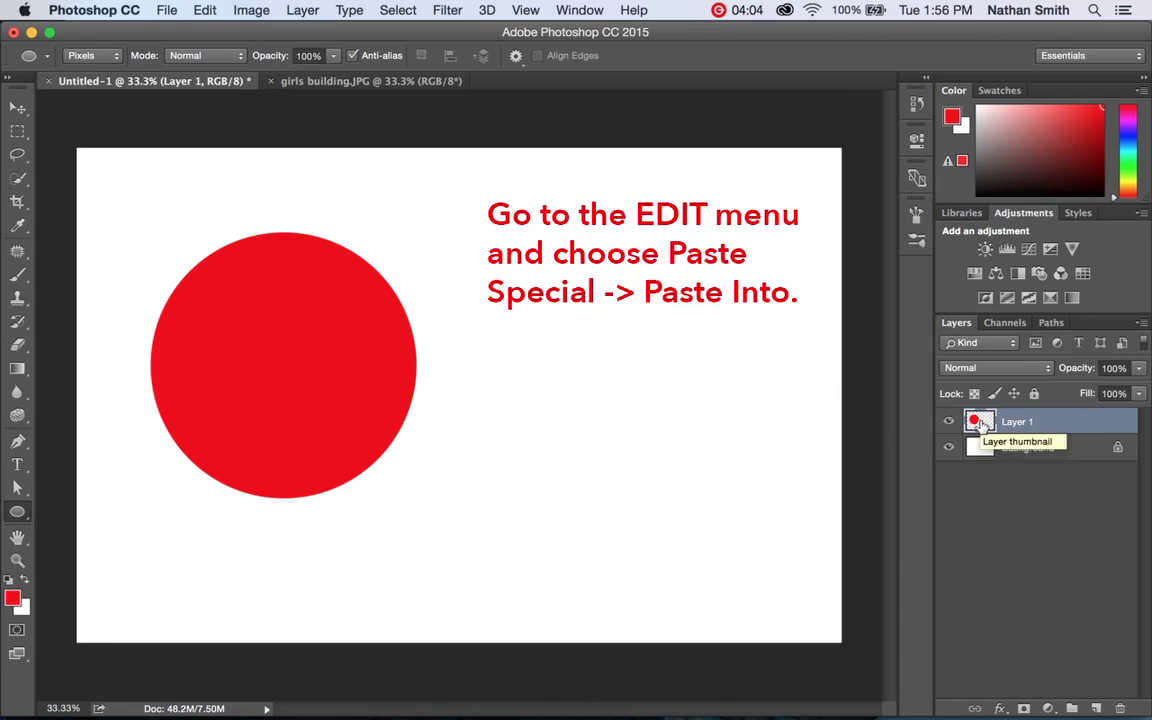
left_click(978, 422, "super")
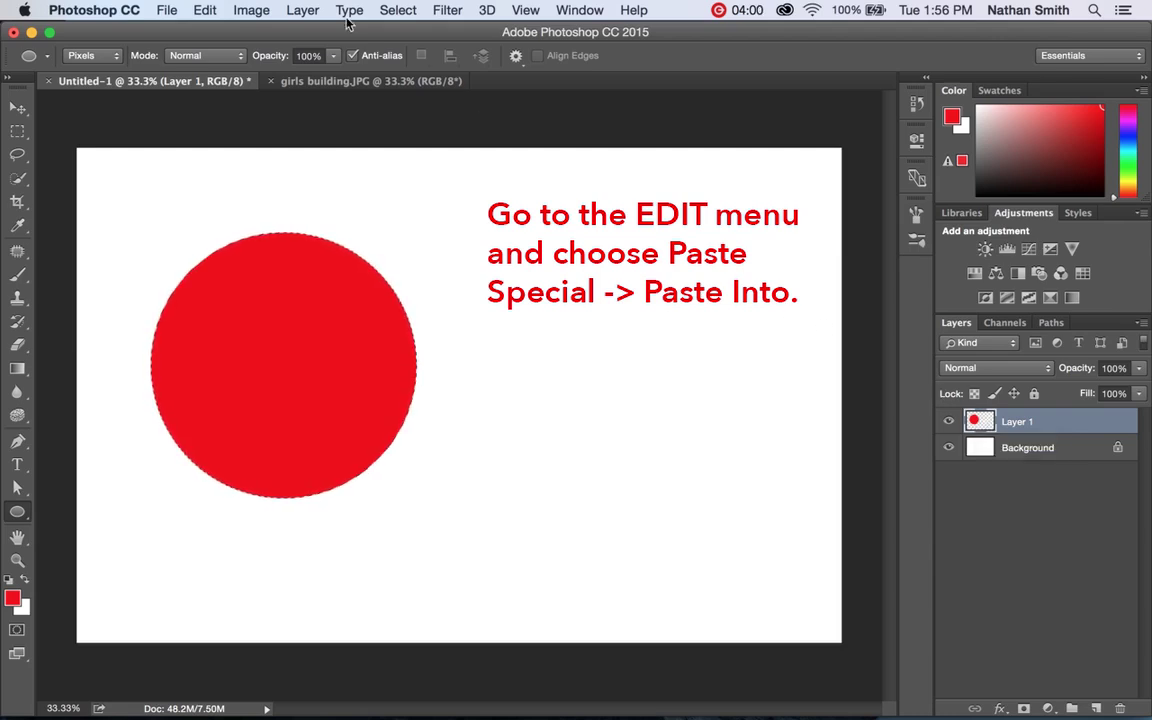
left_click(207, 10)
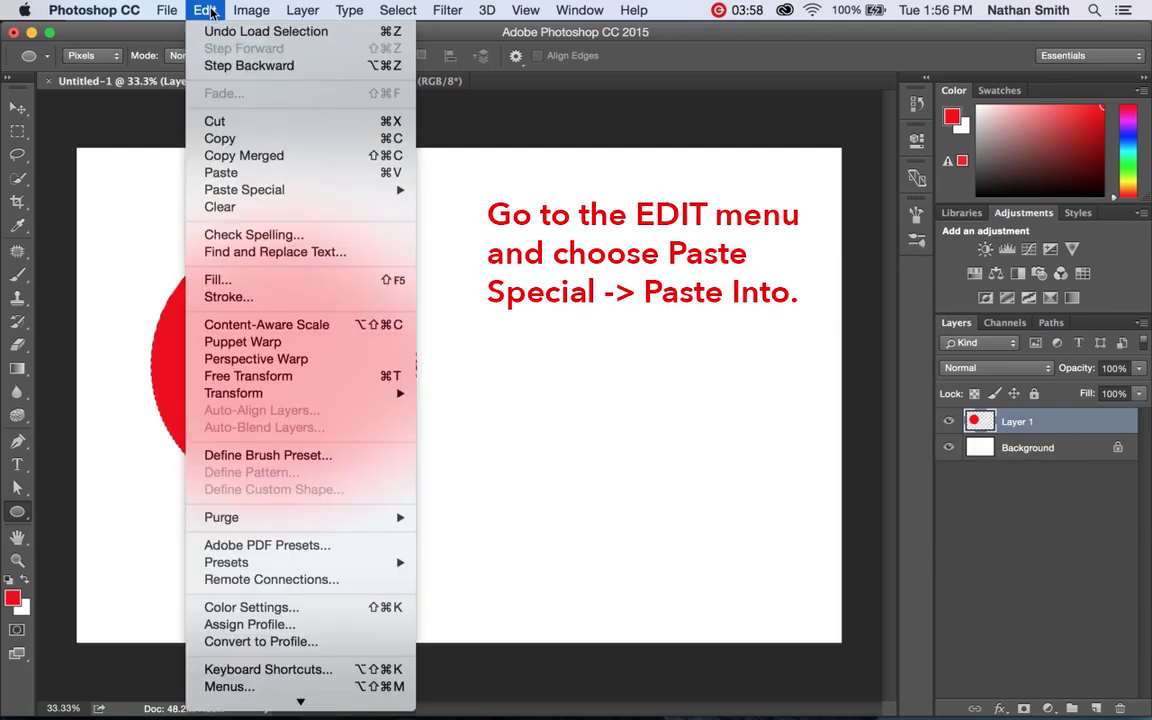
mouse_move(244, 189)
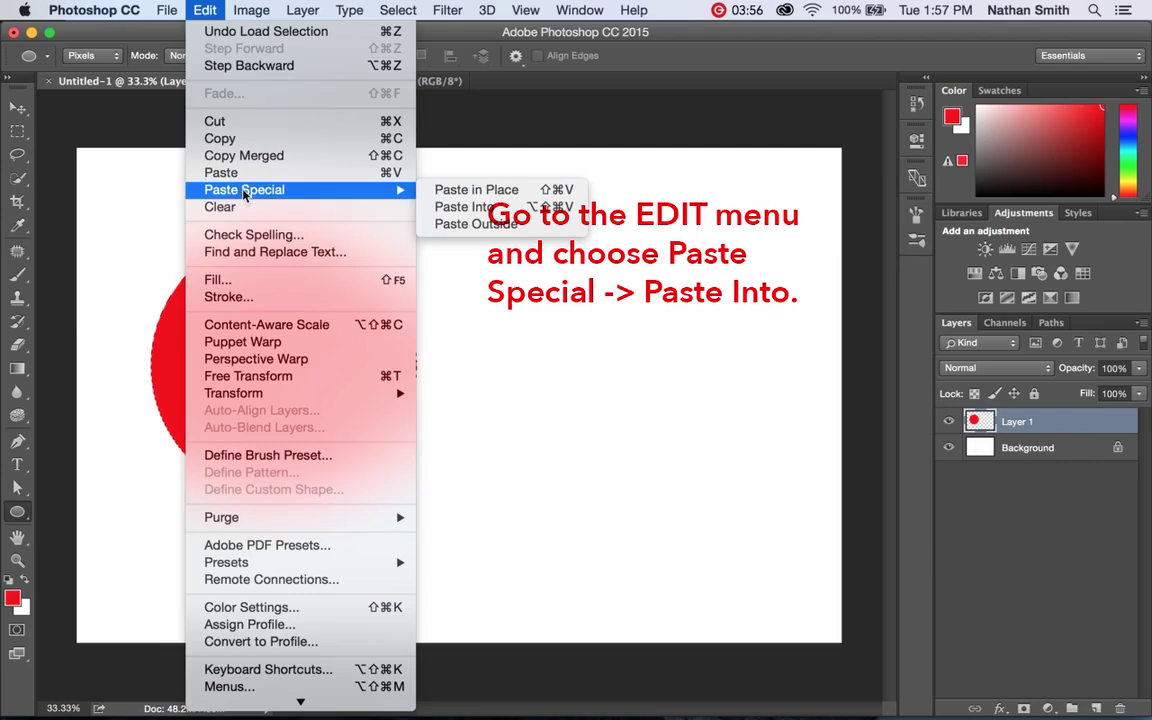
left_click(446, 208)
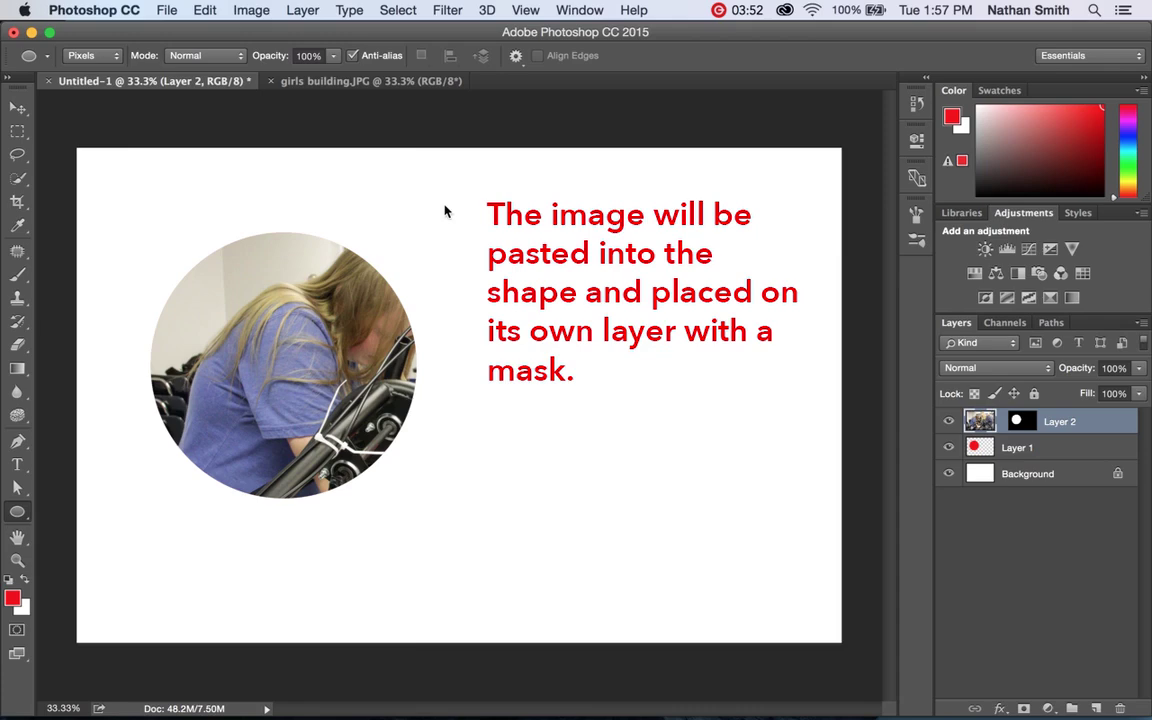
left_click(205, 10)
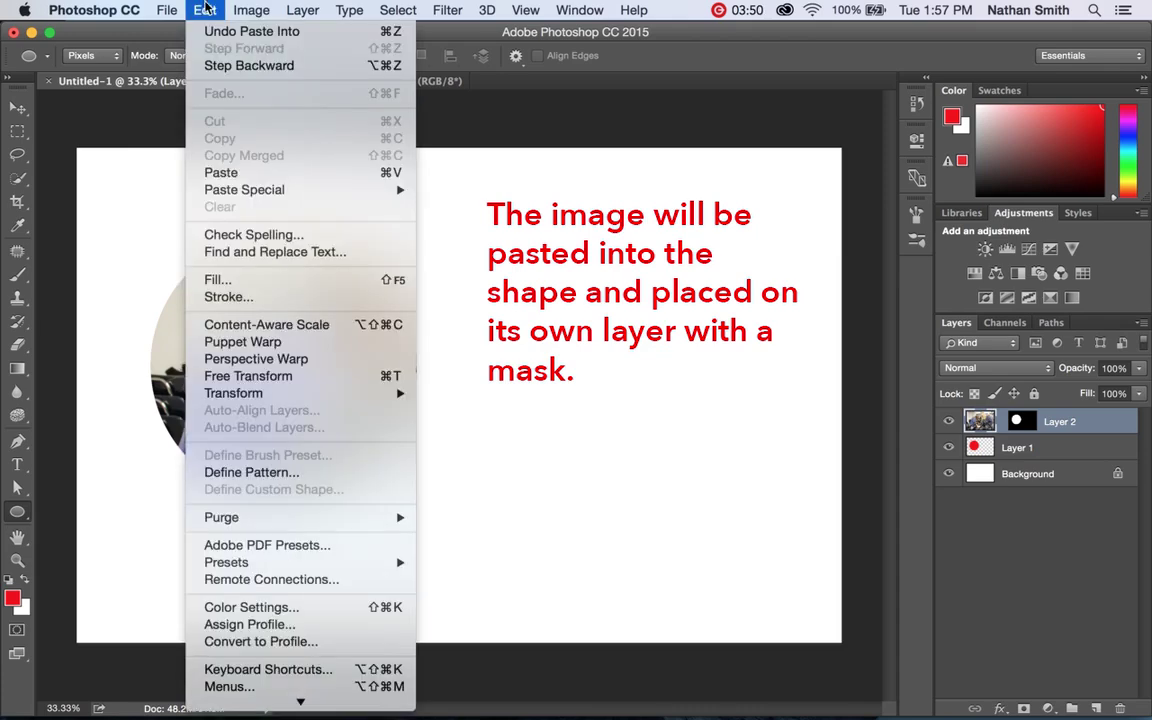
mouse_move(233, 393)
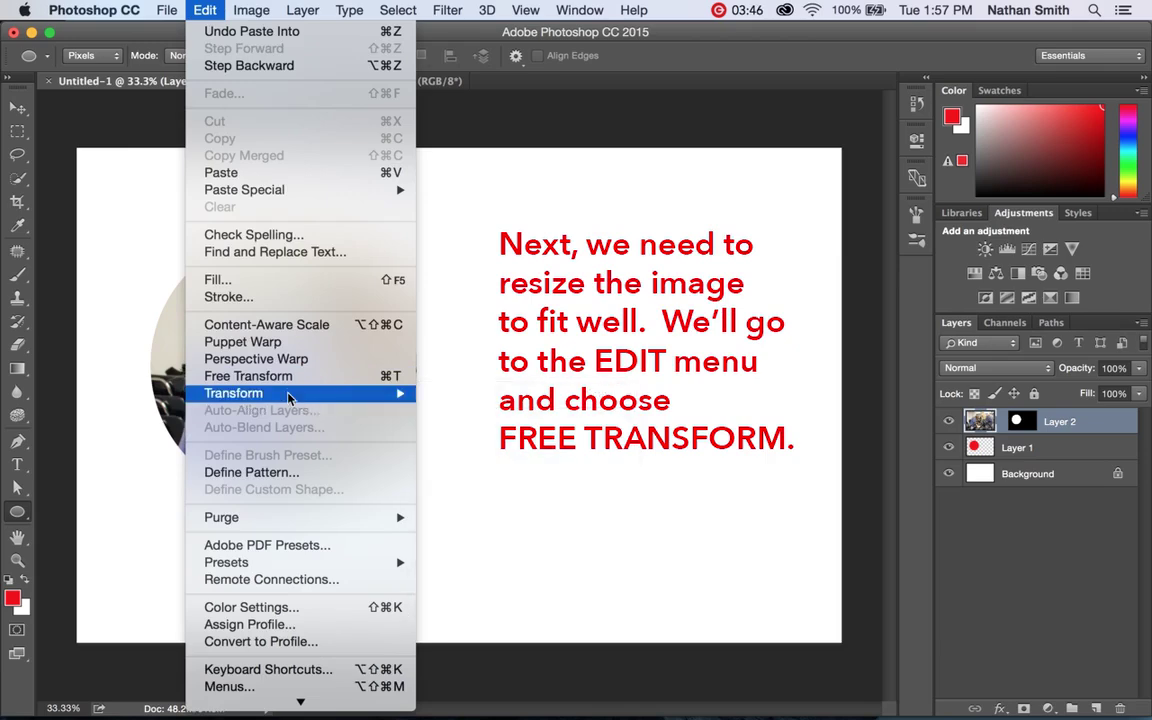
Scale the pasted photo down to about 54%, reposition it within the circle, and commit.
left_click(277, 376)
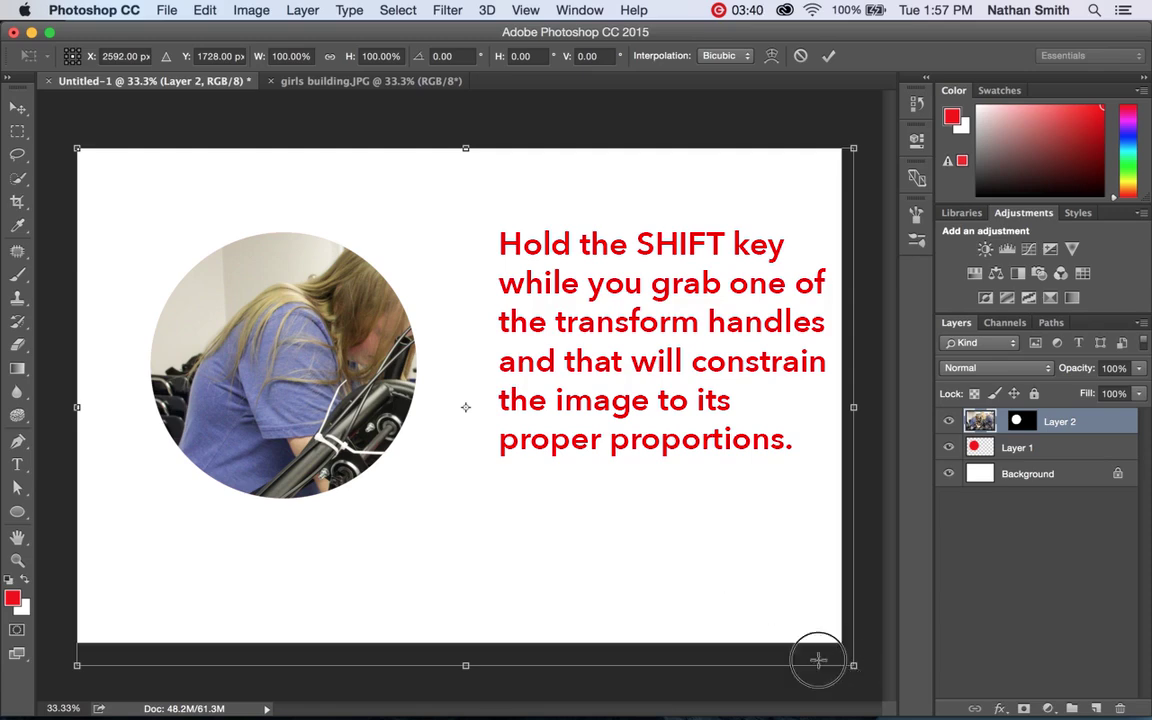
left_click_drag(853, 667, 568, 574)
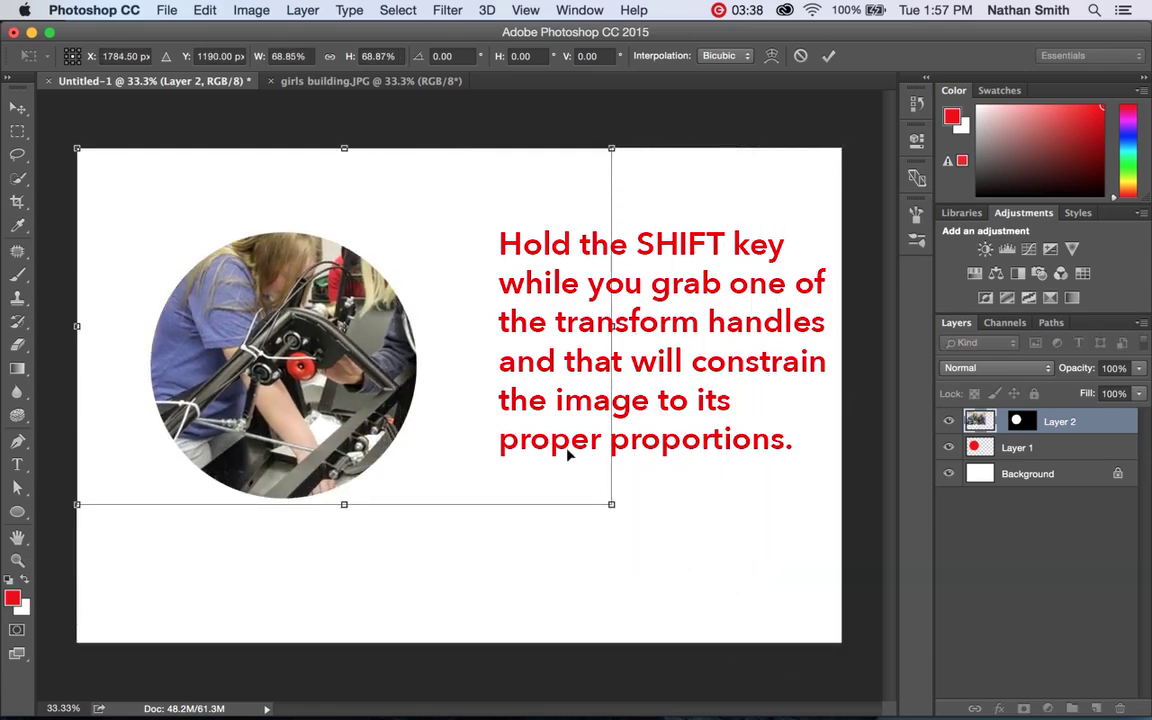
left_click_drag(611, 148, 490, 225)
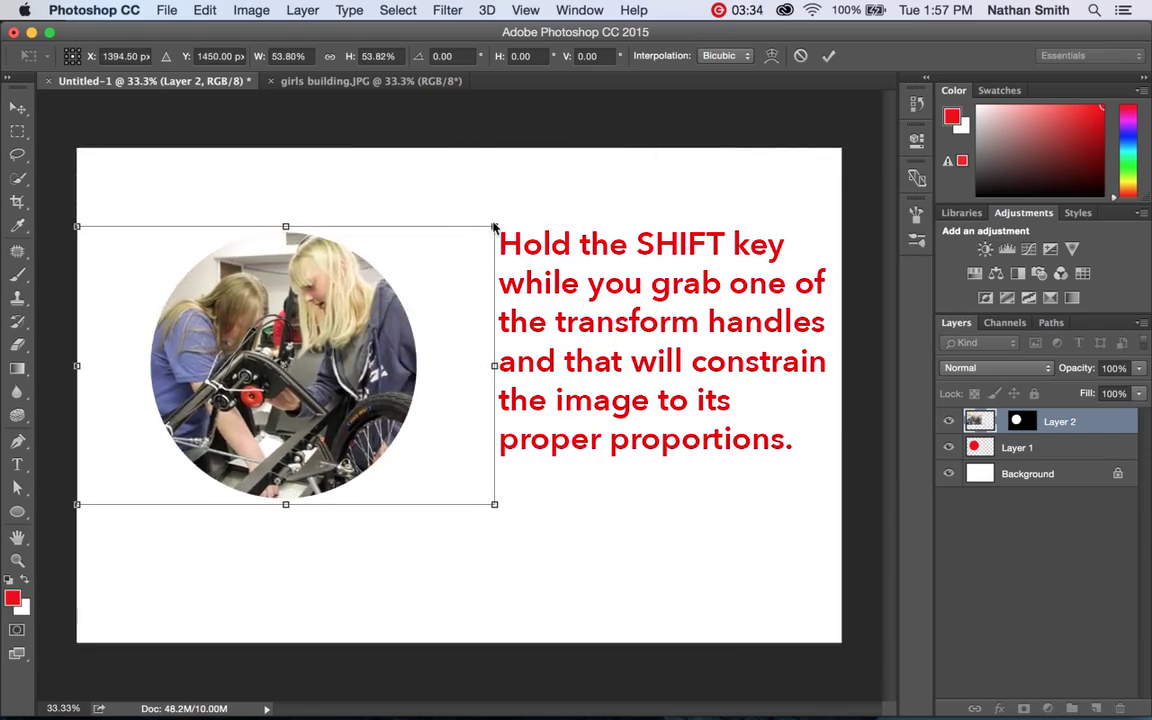
mouse_move(290, 318)
left_mouse_down()
mouse_move(359, 318)
mouse_move(290, 356)
mouse_move(292, 346)
left_mouse_up()
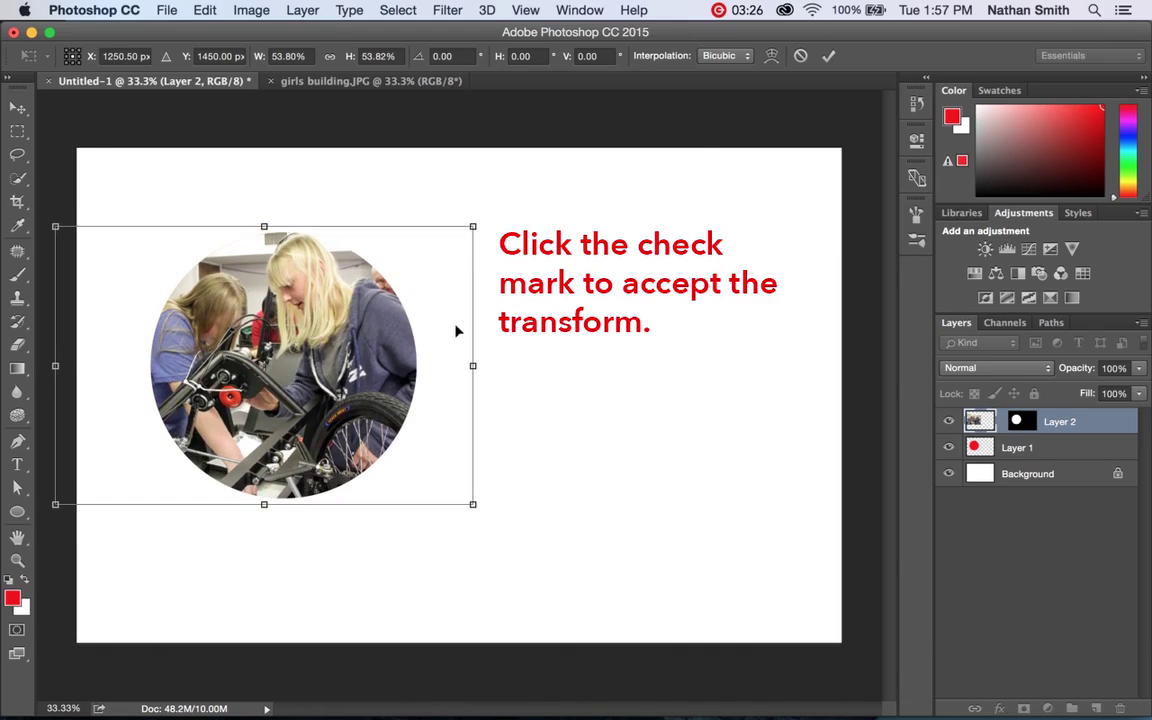
left_click(828, 55)
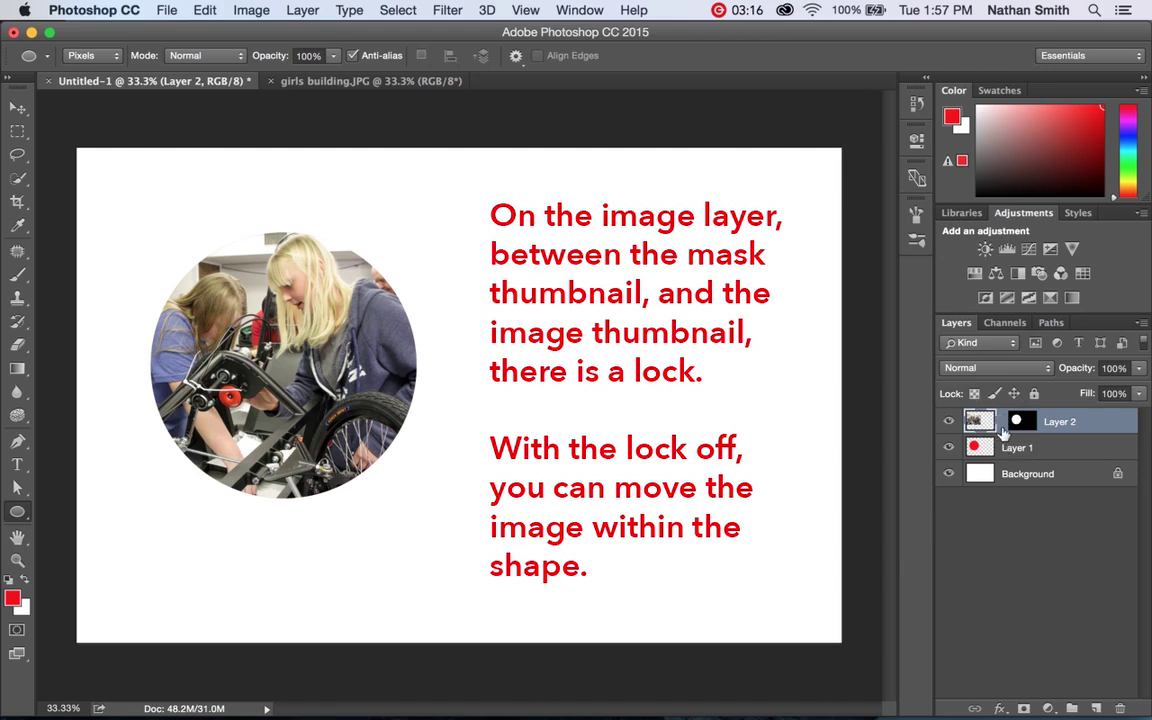
Link Layer 2's photo to its mask and move both to the canvas's right side.
left_click(1001, 421)
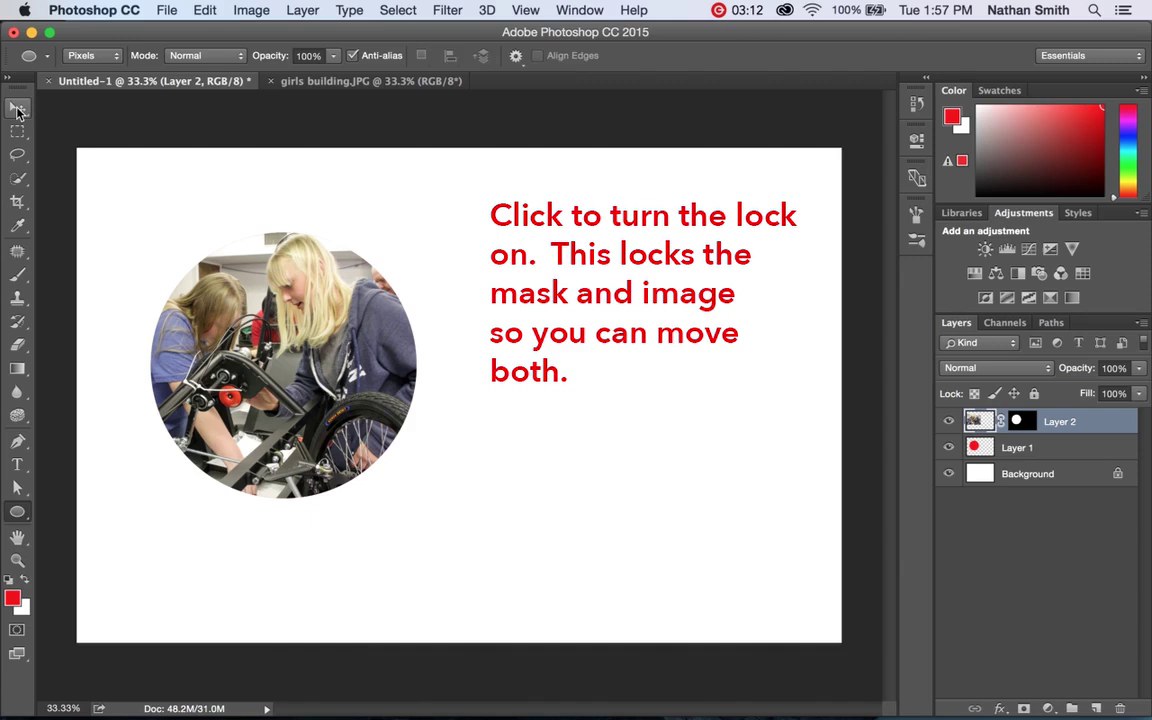
left_click(19, 112)
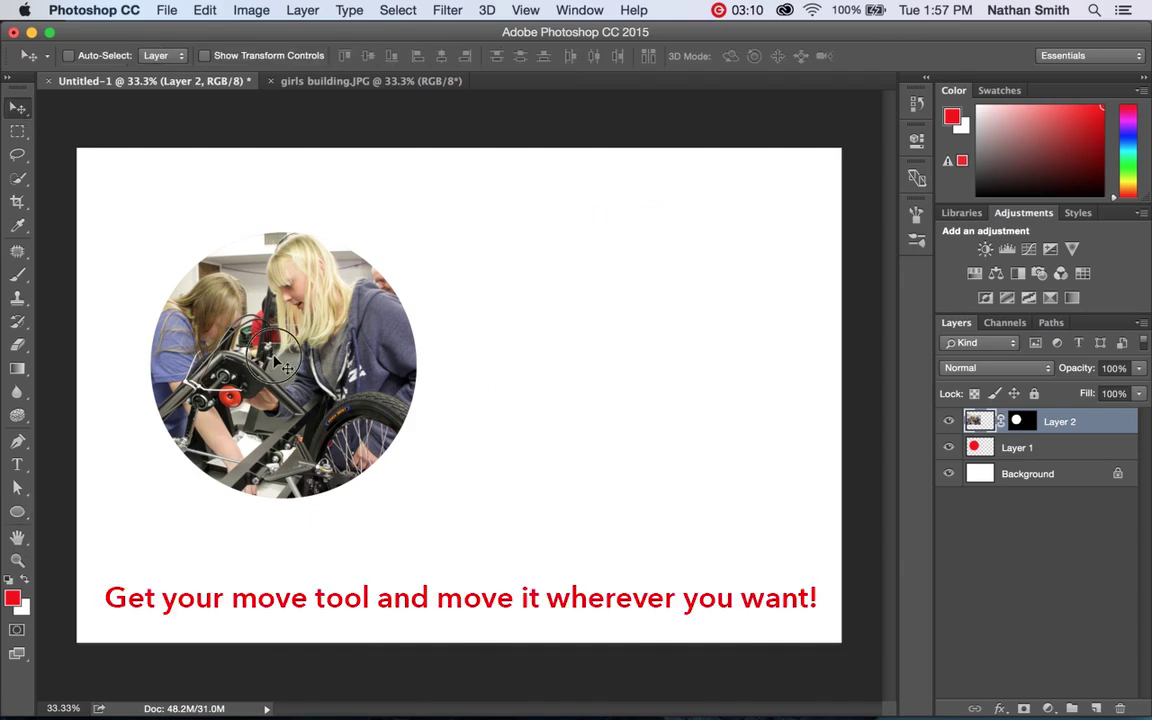
mouse_move(313, 370)
left_mouse_down()
mouse_move(662, 338)
mouse_move(652, 327)
left_mouse_up()
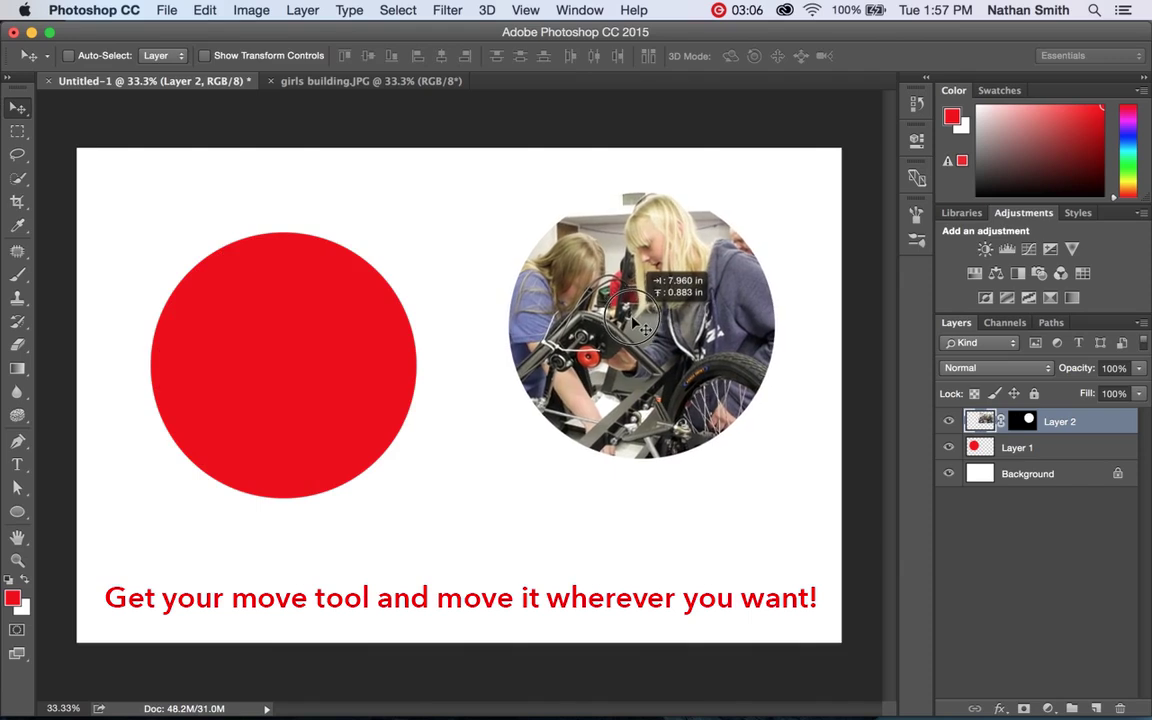
left_click_drag(637, 326, 626, 324)
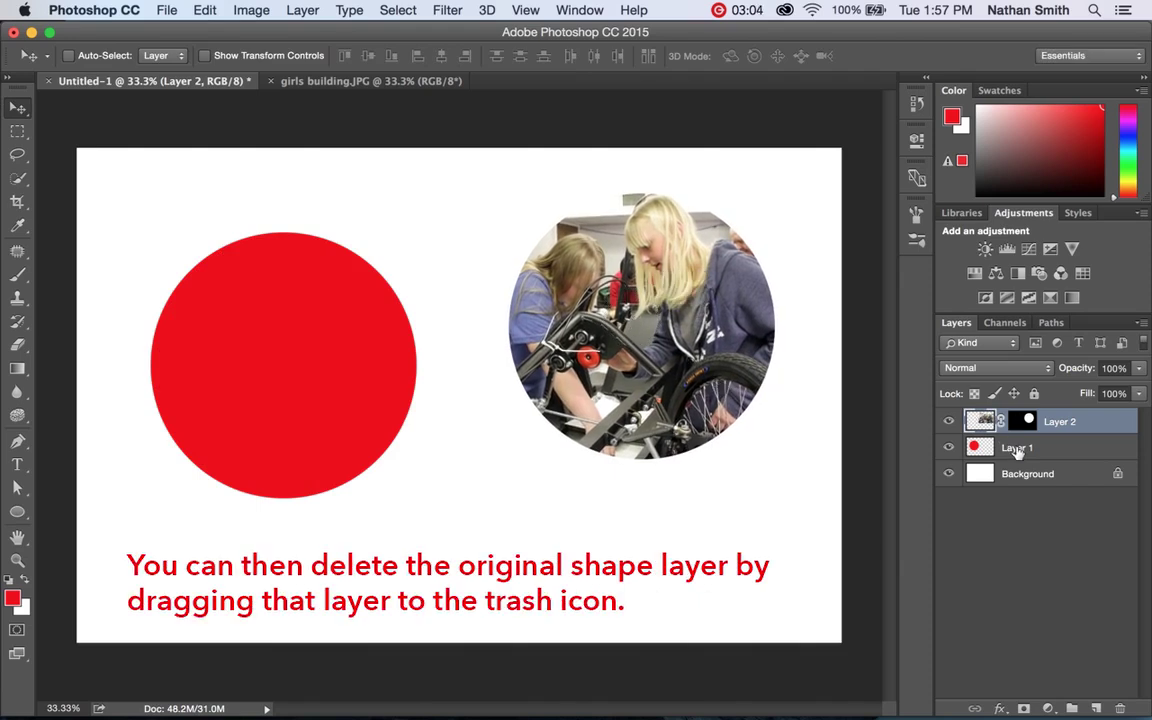
Delete Layer 1 with the red circle, then pick the three-sided Polygon tool.
left_click(1017, 449)
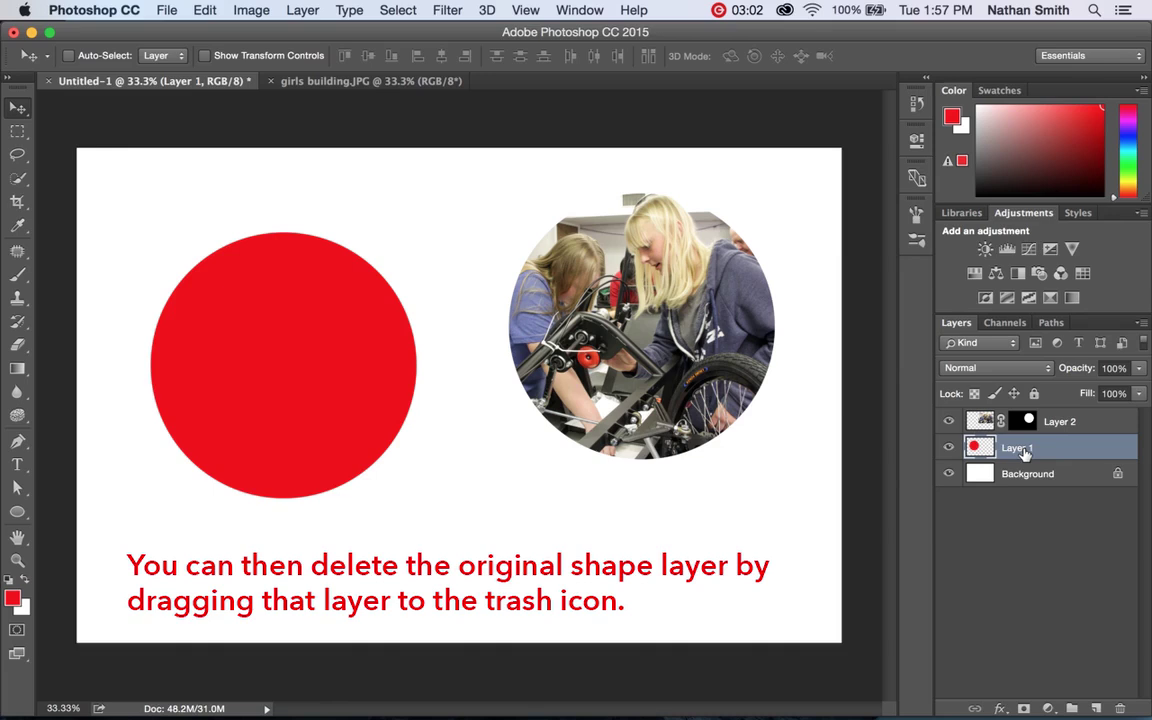
left_click(1025, 453)
left_click_drag(1025, 453, 1120, 708)
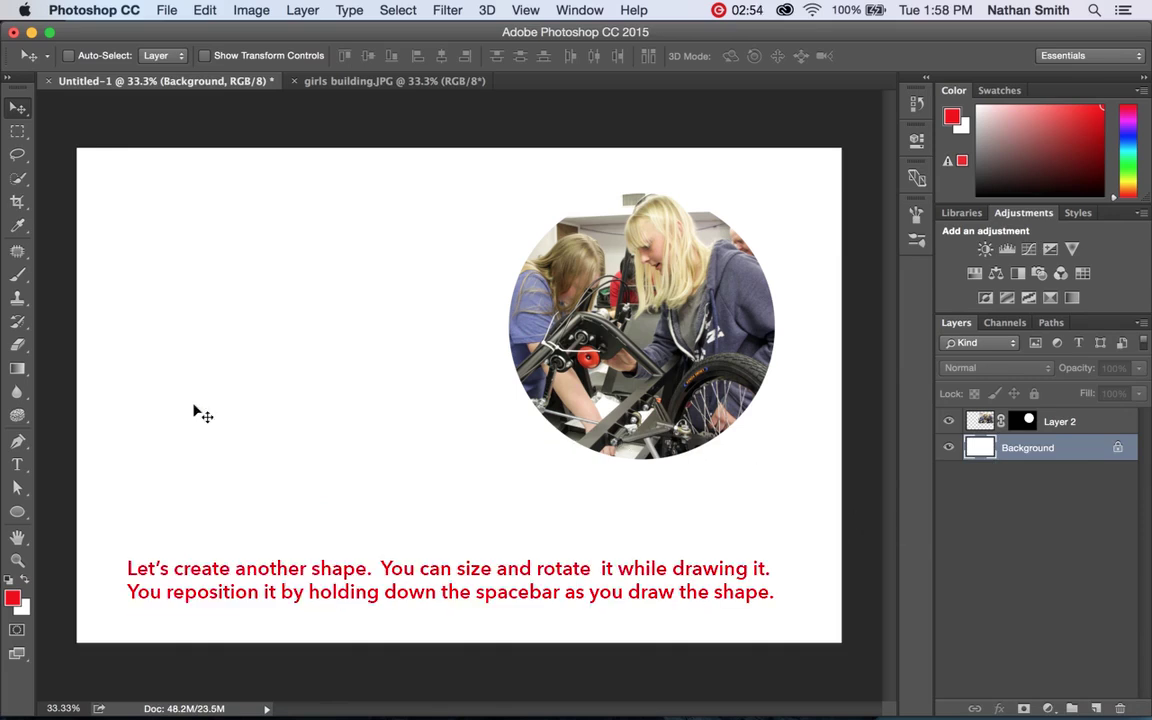
left_click(17, 511)
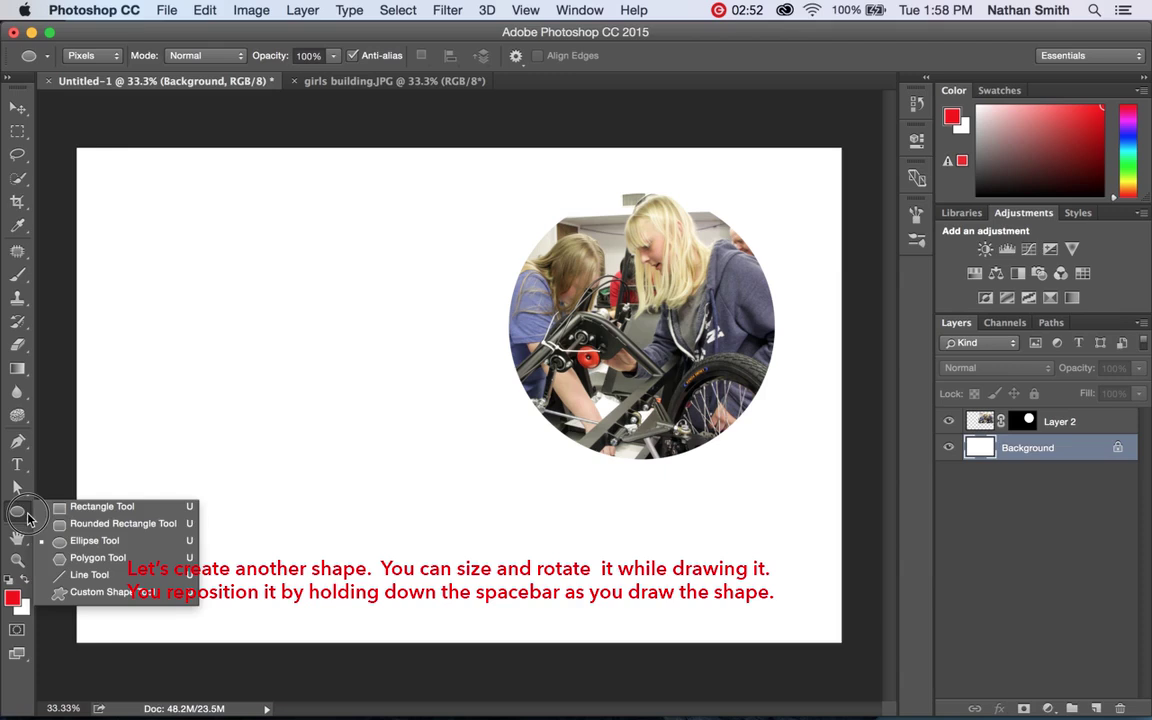
left_click(61, 558)
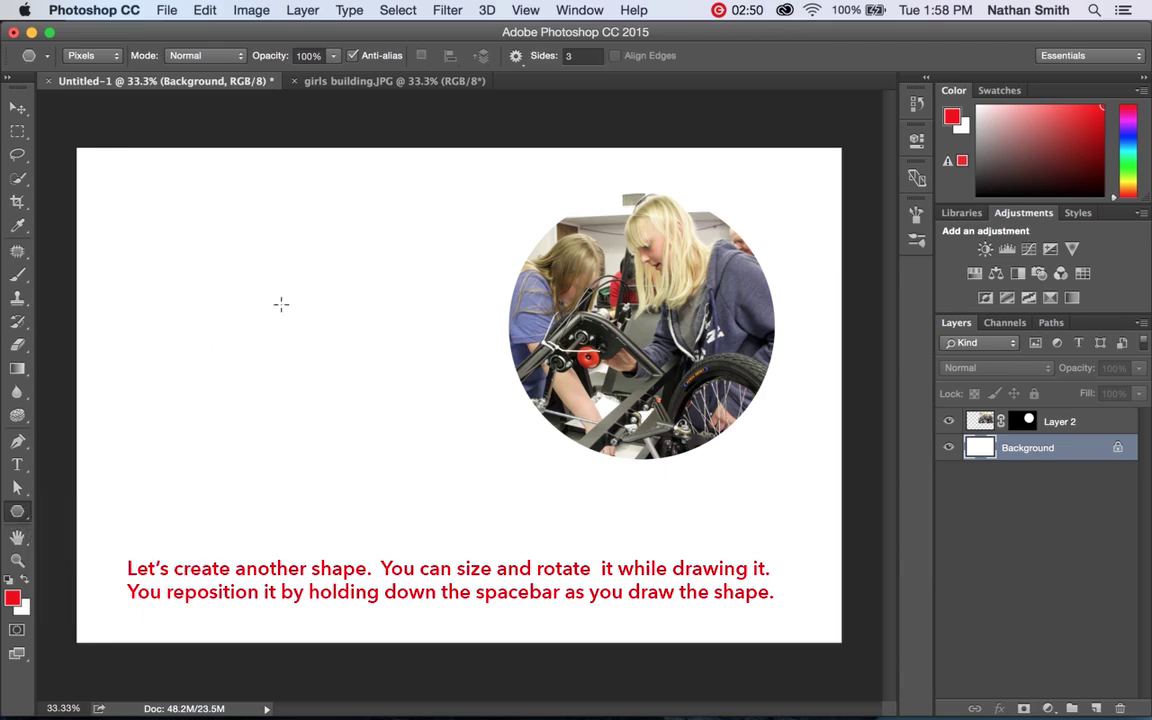
Undo the triangle drawn on the background and redraw it in red on new Layer 3.
mouse_move(237, 201)
left_mouse_down()
mouse_move(341, 310)
mouse_move(363, 239)
mouse_move(339, 255)
mouse_move(378, 313)
mouse_move(375, 388)
mouse_move(427, 437)
mouse_move(437, 407)
mouse_move(447, 455)
mouse_move(436, 435)
left_mouse_up()
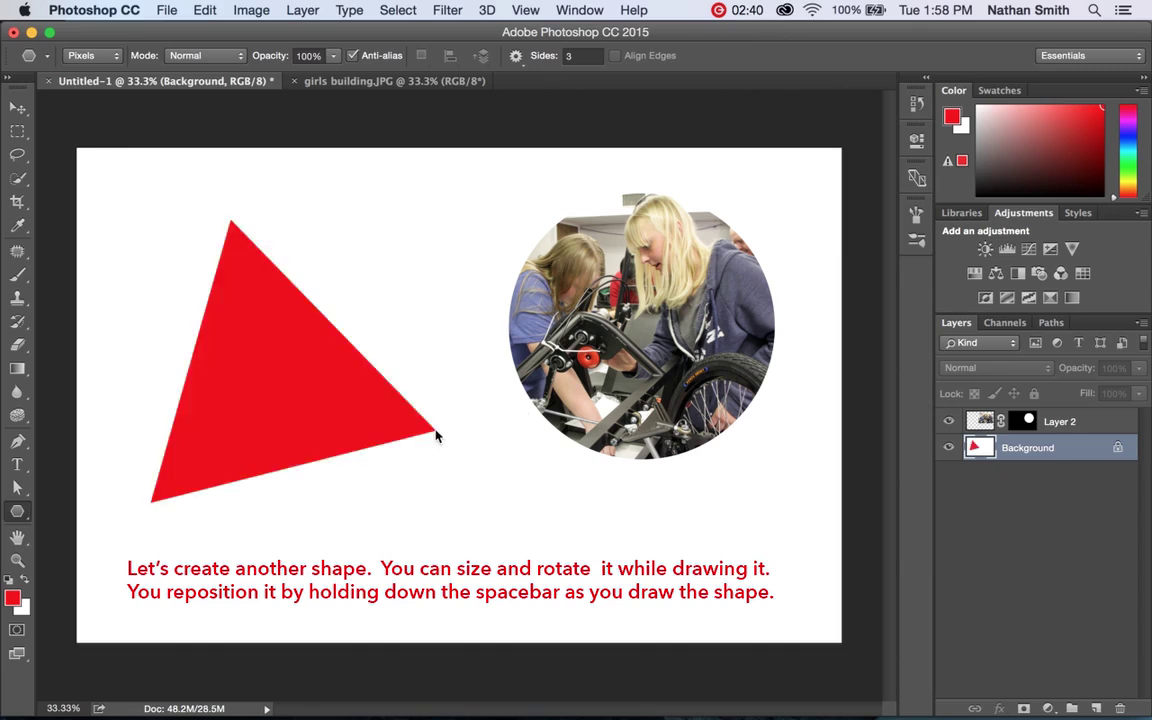
key("ctrl+z")
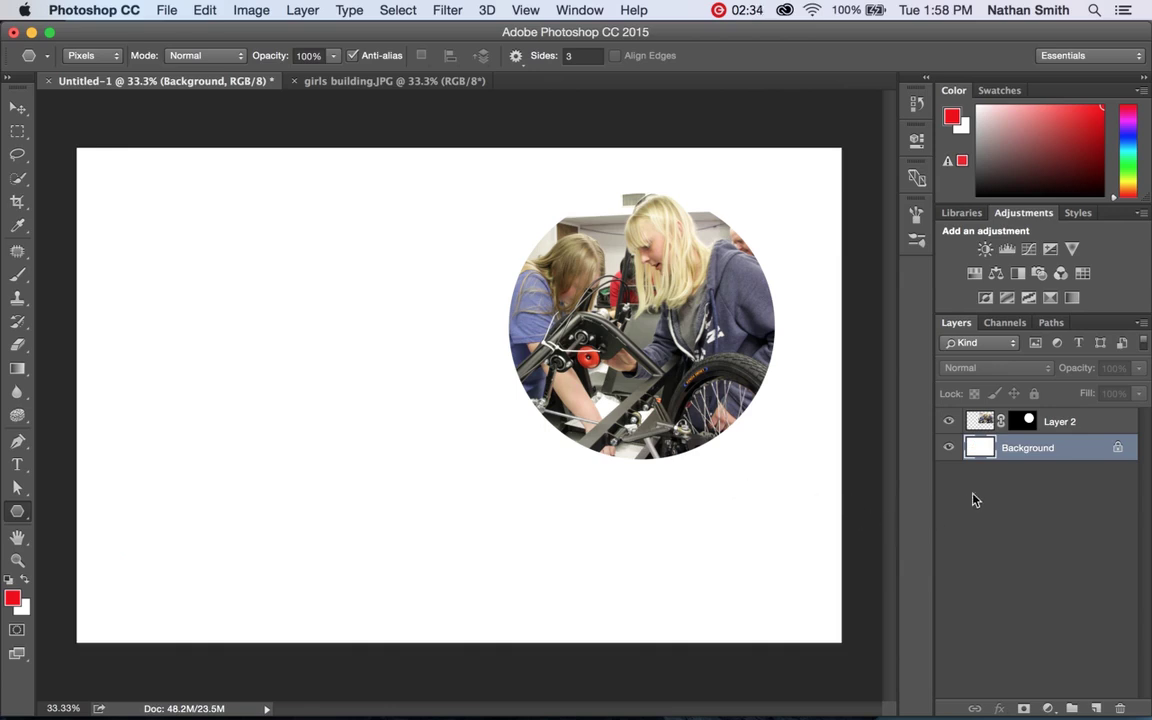
left_click(1097, 708)
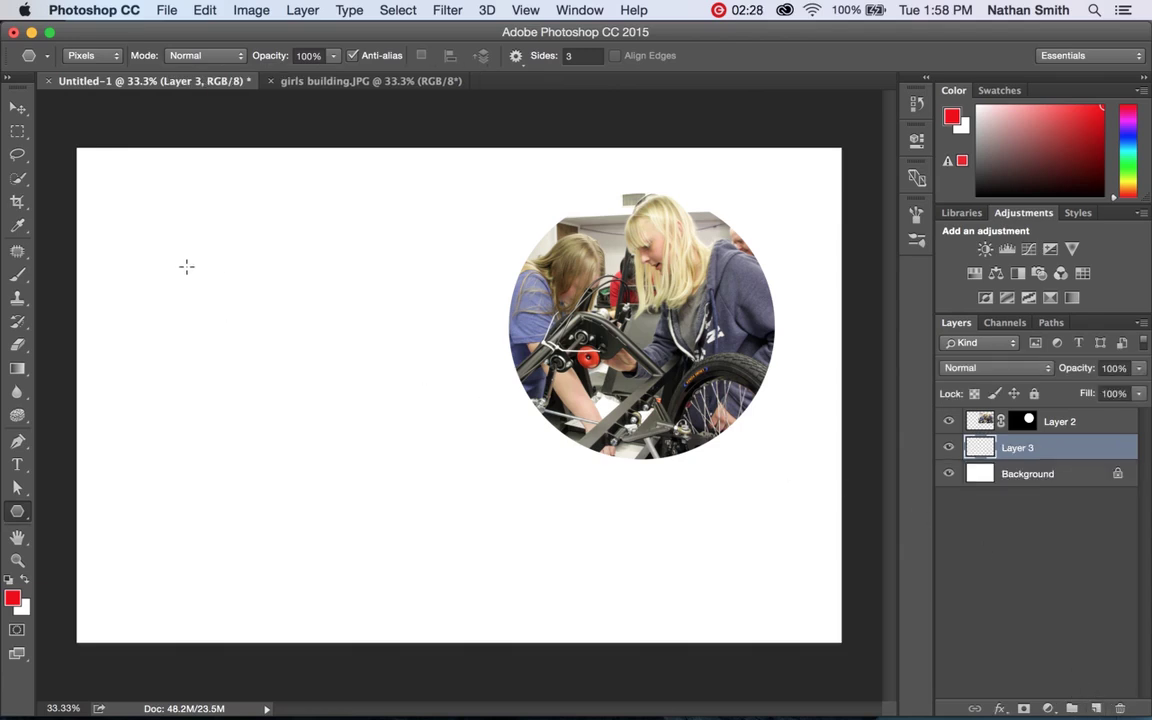
mouse_move(172, 226)
left_mouse_down()
mouse_move(312, 363)
mouse_move(552, 504)
mouse_move(536, 460)
mouse_move(555, 496)
mouse_move(501, 447)
mouse_move(508, 476)
left_mouse_up()
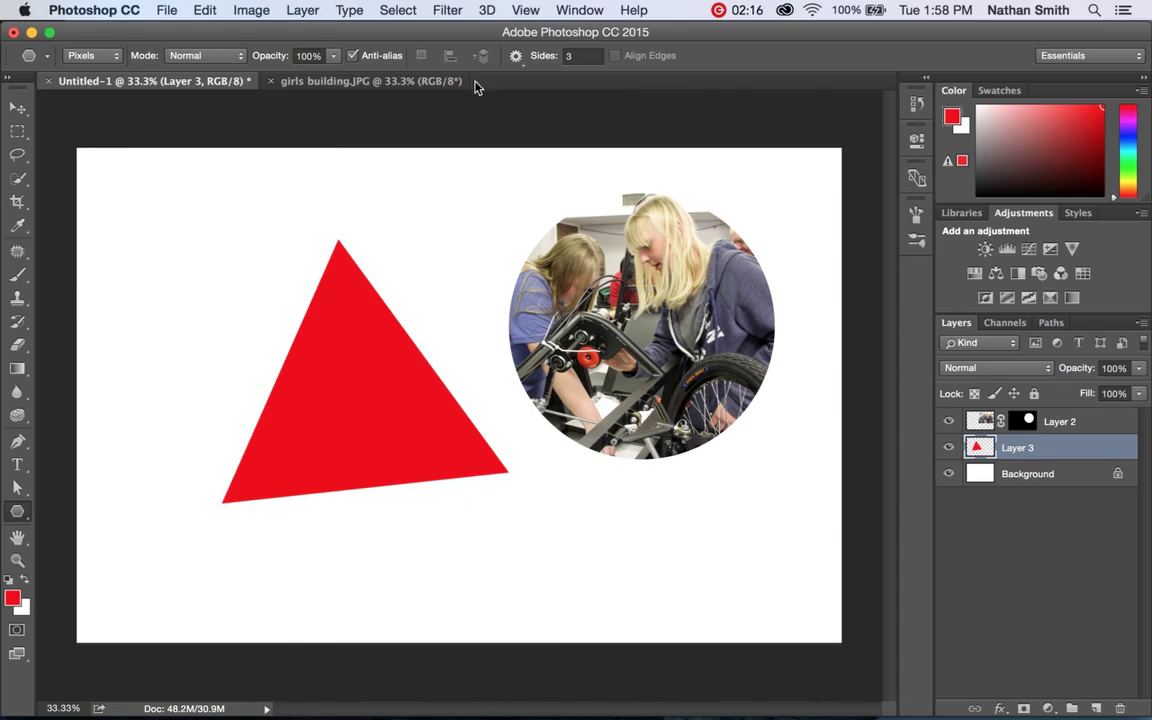
Switch to Bridge, dismiss the clipboard alert, and open planning.JPG in Camera Raw.
key("super+Tab")
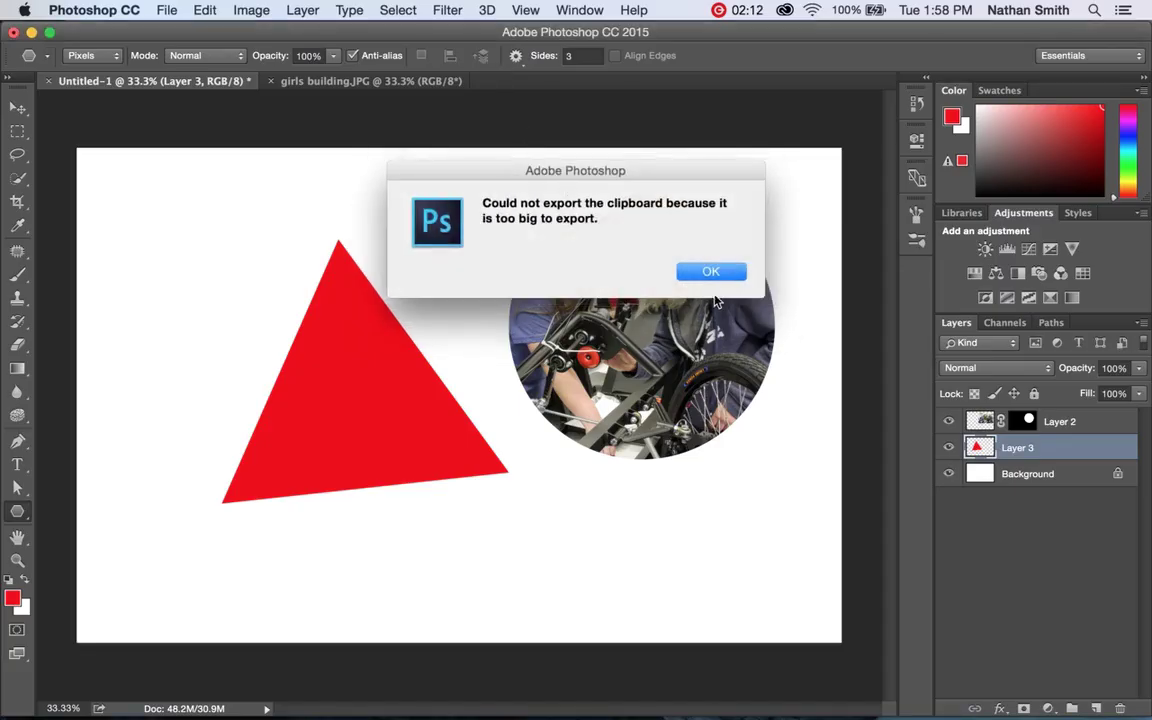
left_click(711, 276)
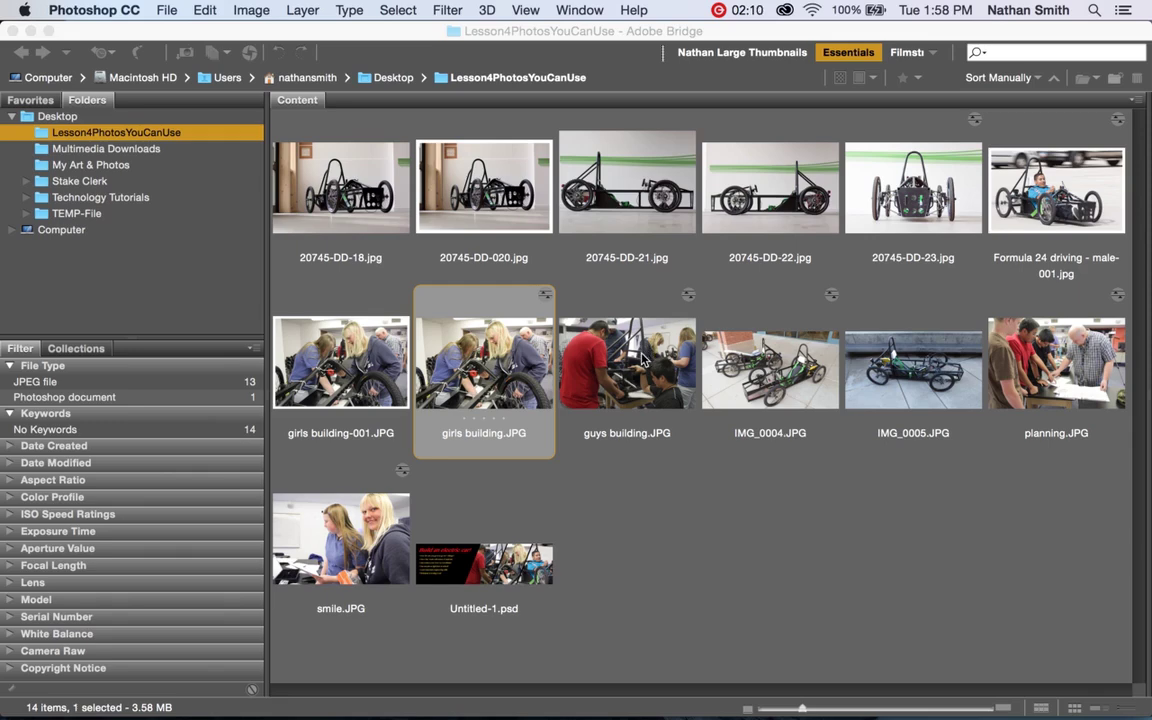
key("super+Tab")
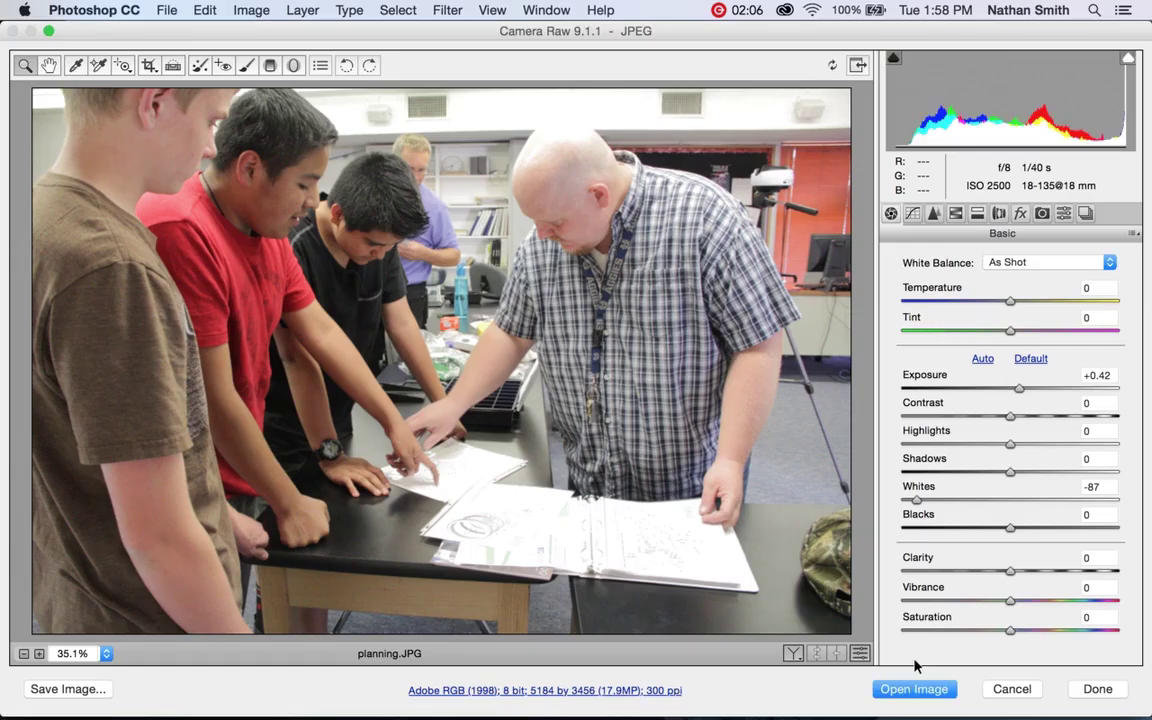
Open planning.JPG as a document, select all, copy it, and return to Untitled-1.
left_click(907, 693)
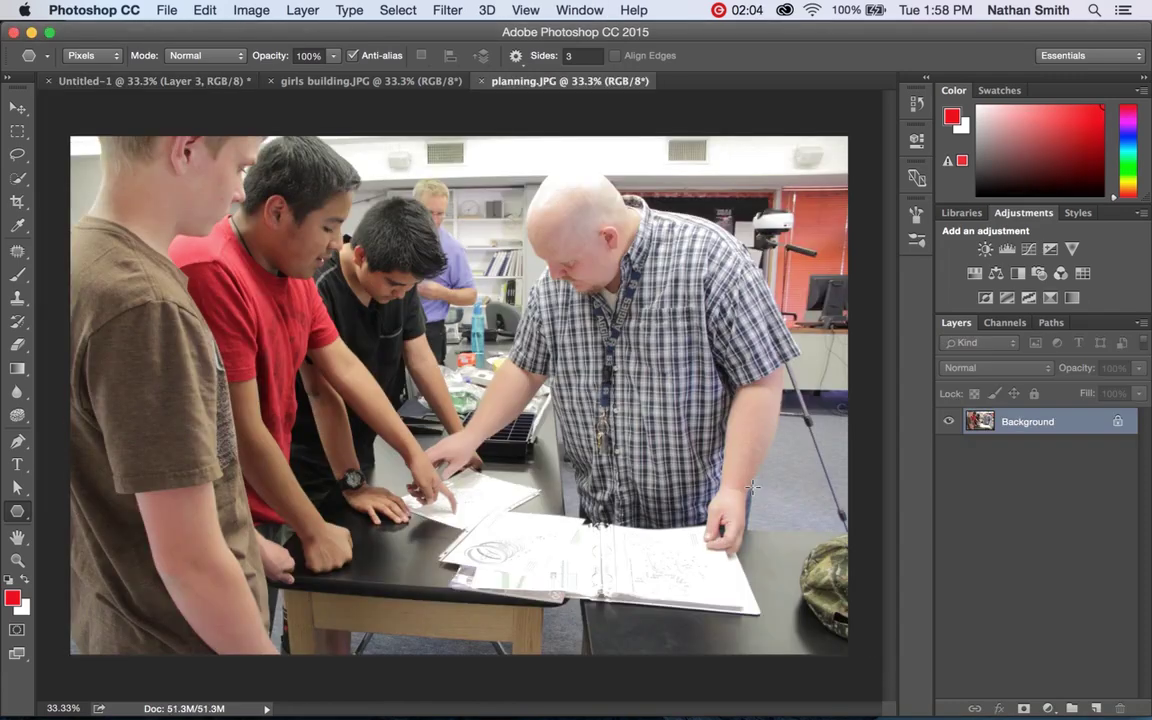
left_click(206, 10)
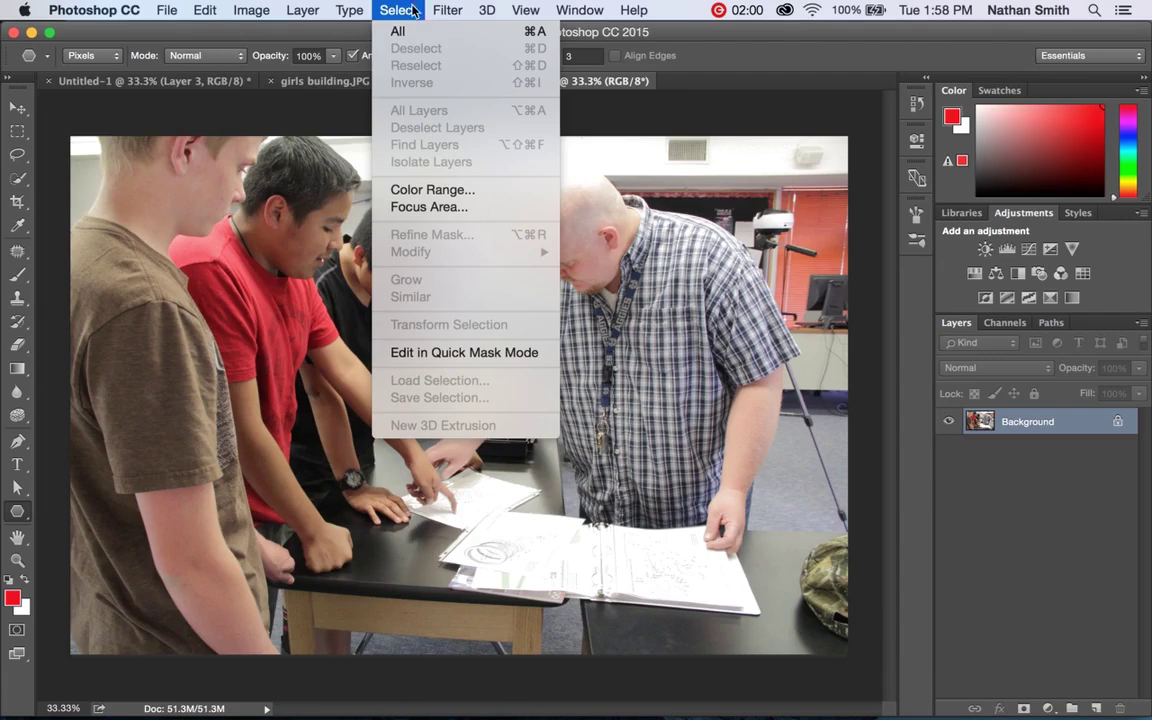
left_click(360, 30)
left_click(205, 10)
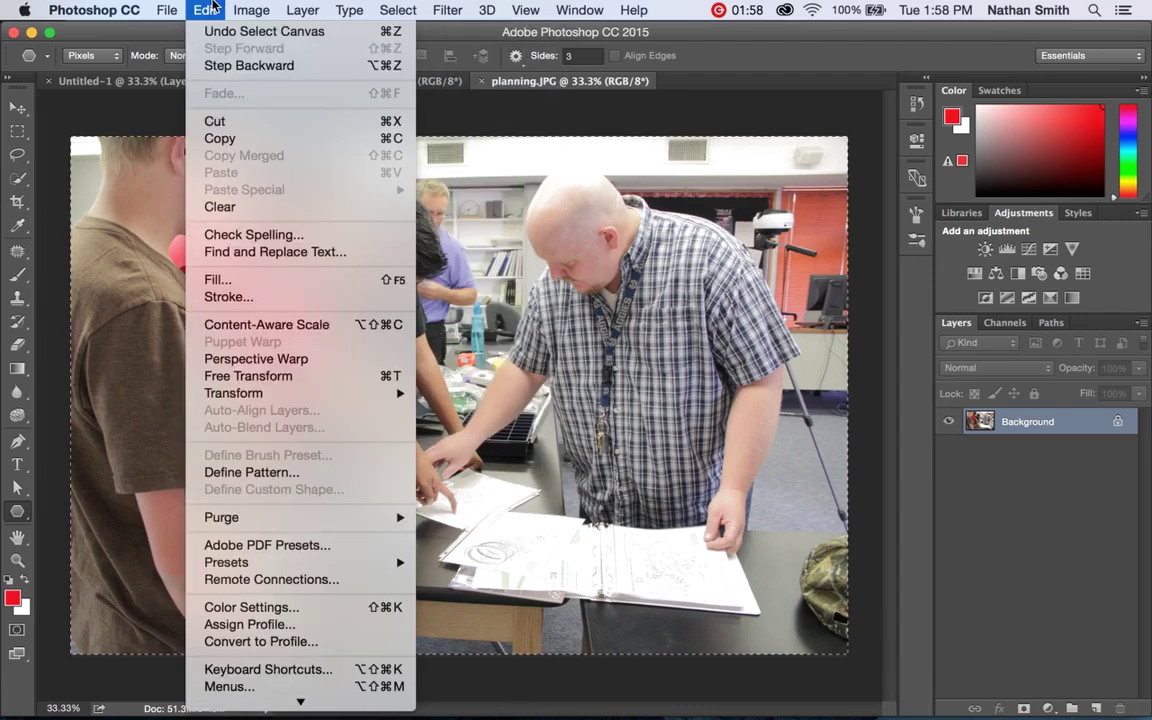
left_click(220, 140)
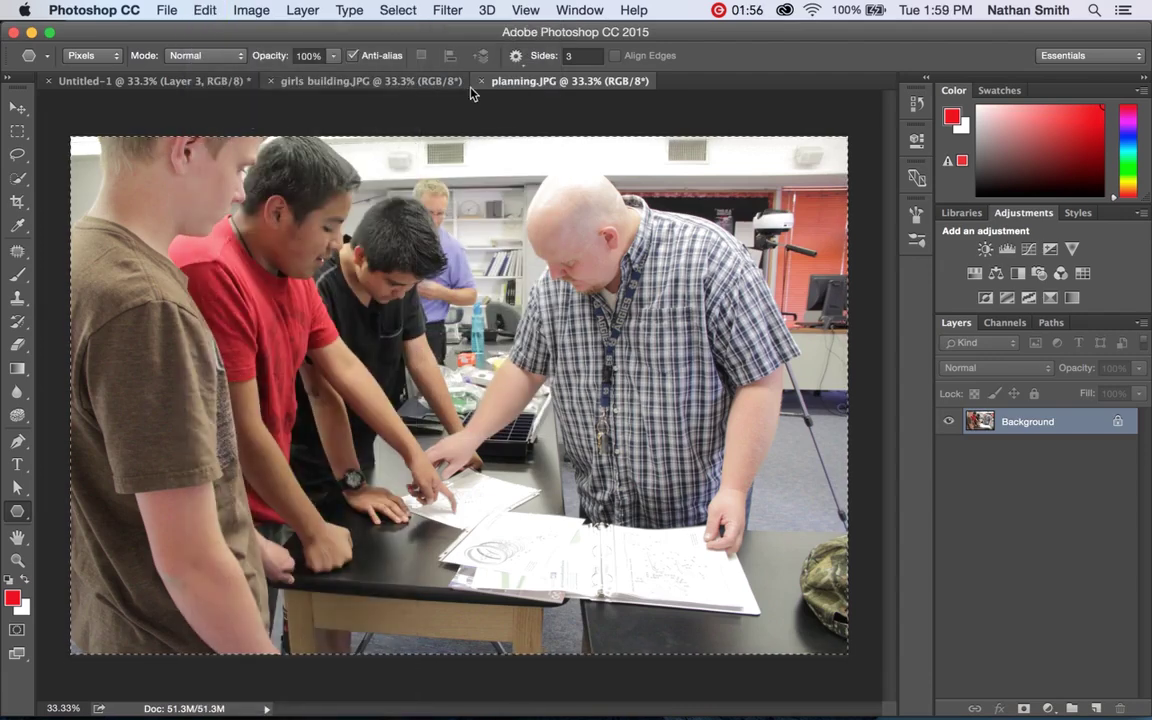
left_click(187, 82)
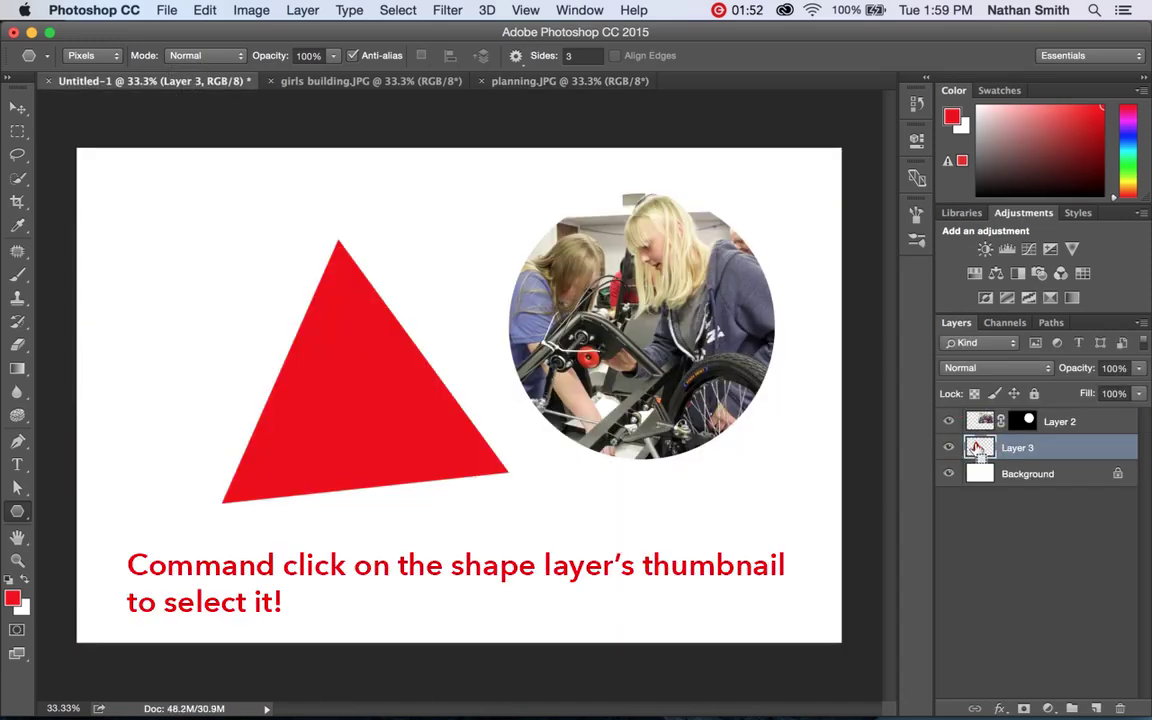
Load Layer 3's triangle as a selection and paste the planning photo into it as Layer 4.
left_click(979, 448, "super")
left_click(200, 10)
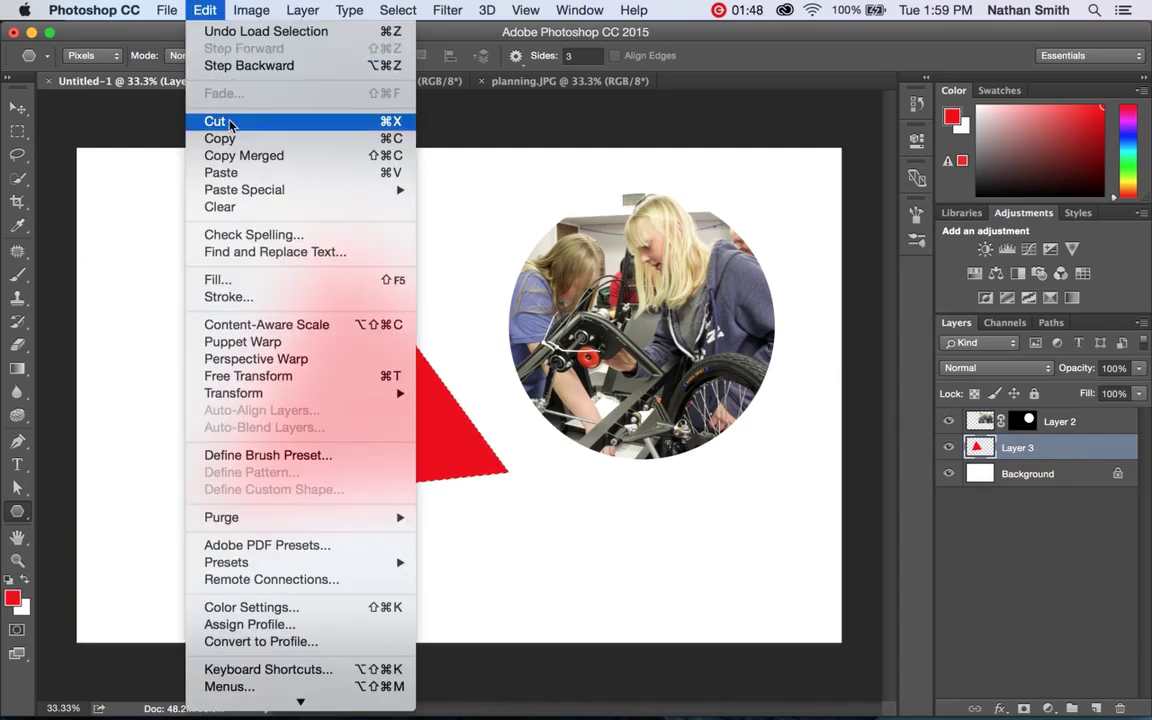
mouse_move(244, 190)
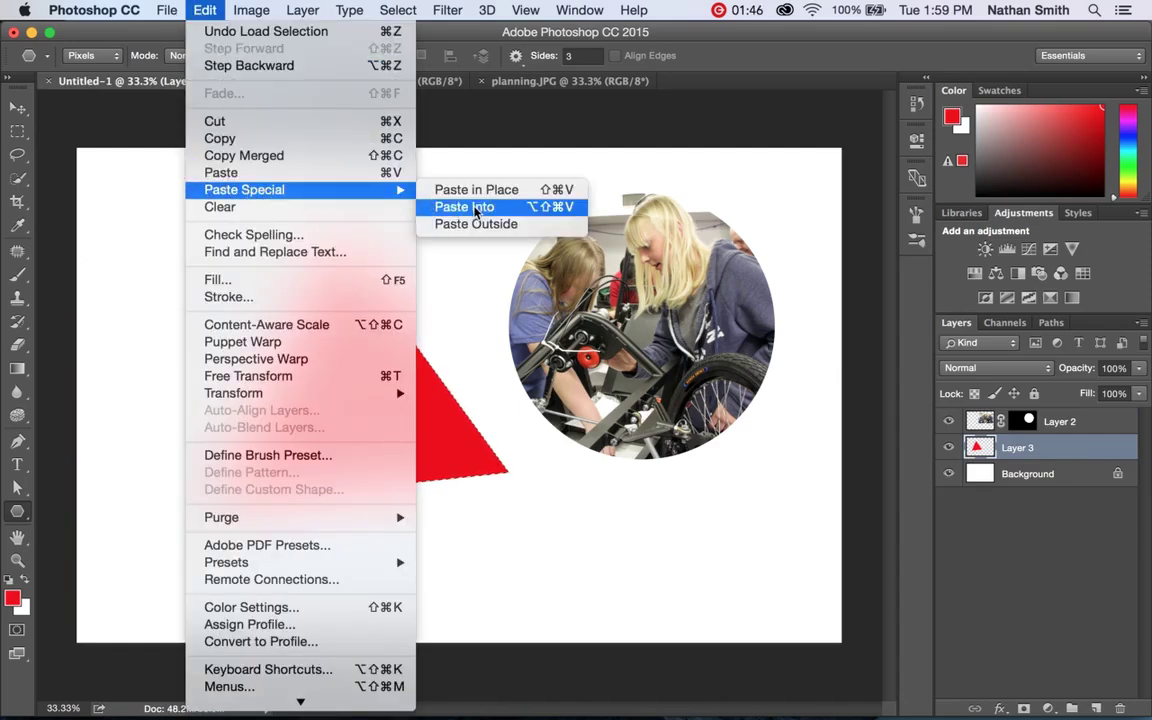
left_click(476, 208)
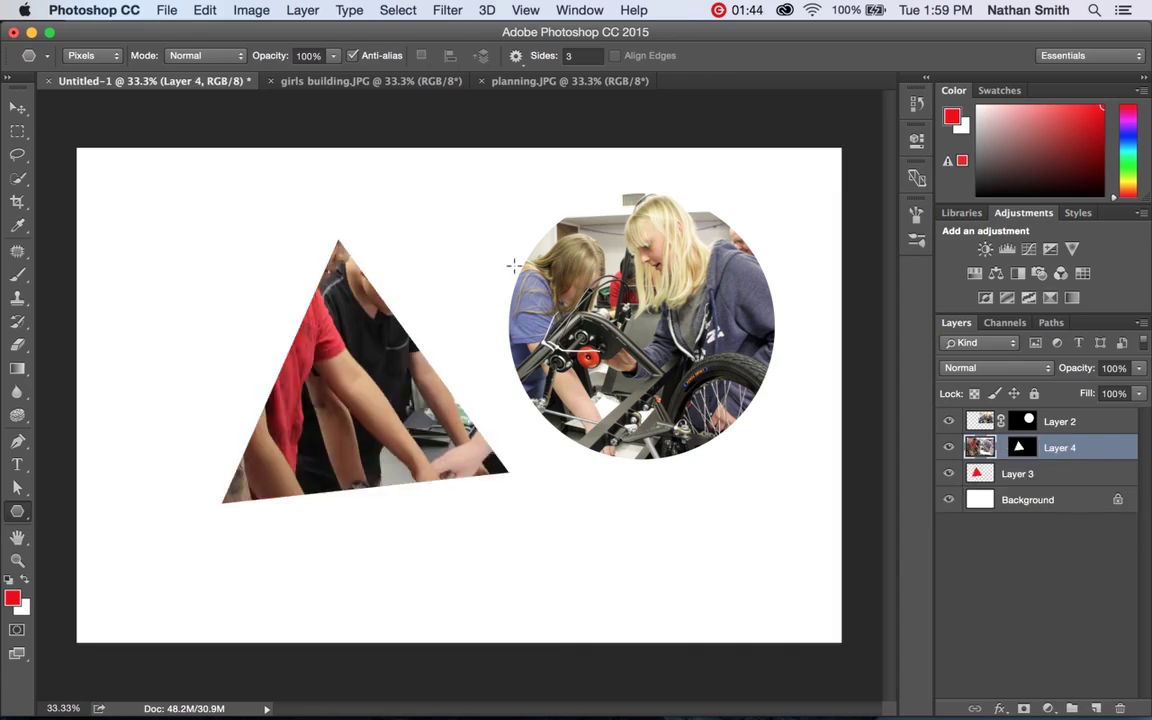
left_click(204, 10)
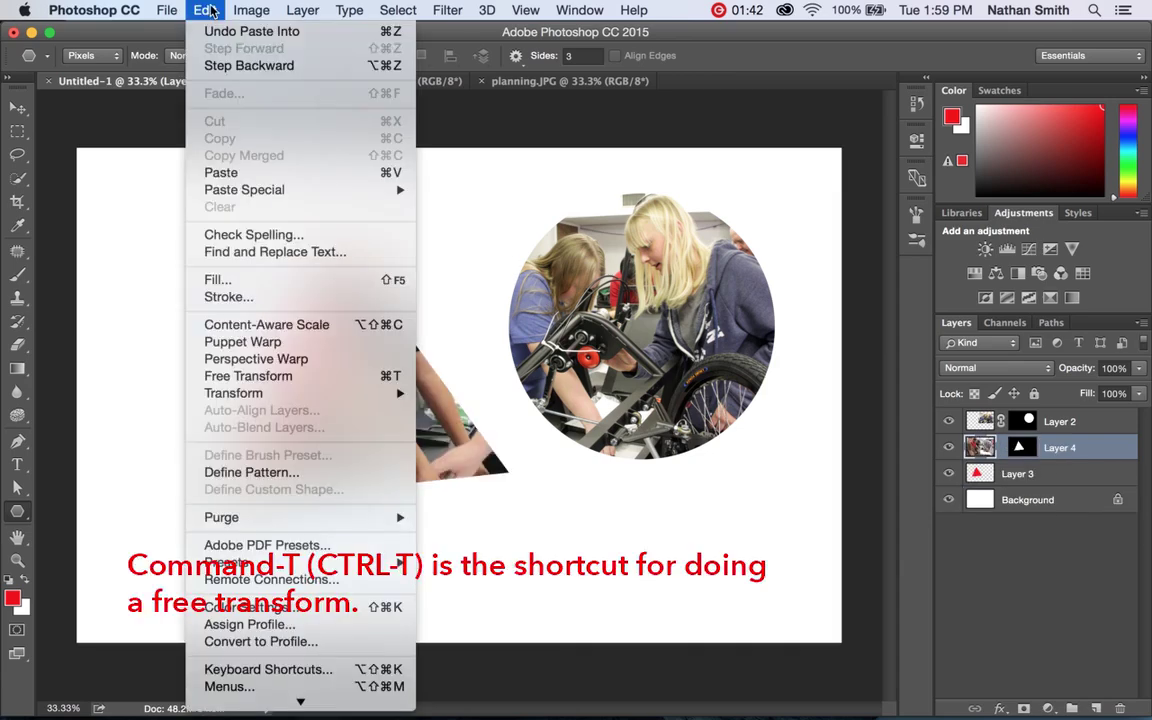
Scale the Layer 4 planning photo to about 50.5% and fit it inside the triangle.
left_click(263, 380)
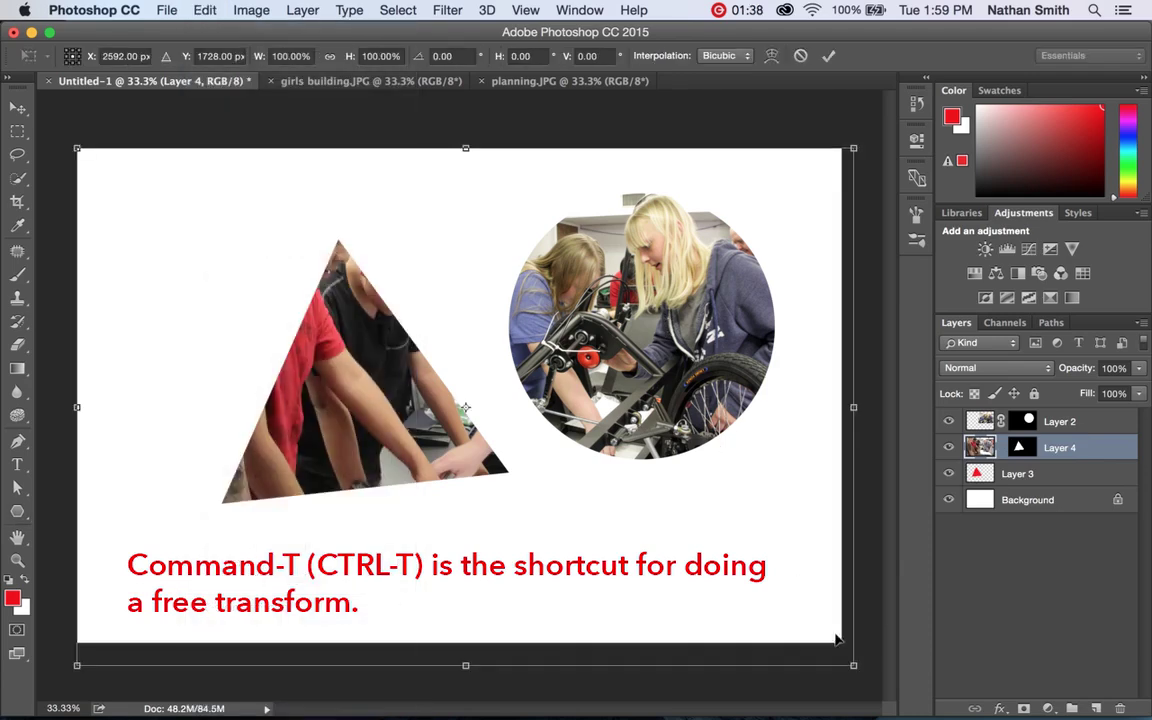
mouse_move(853, 664)
left_mouse_down()
mouse_move(563, 520)
mouse_move(528, 449)
left_mouse_up()
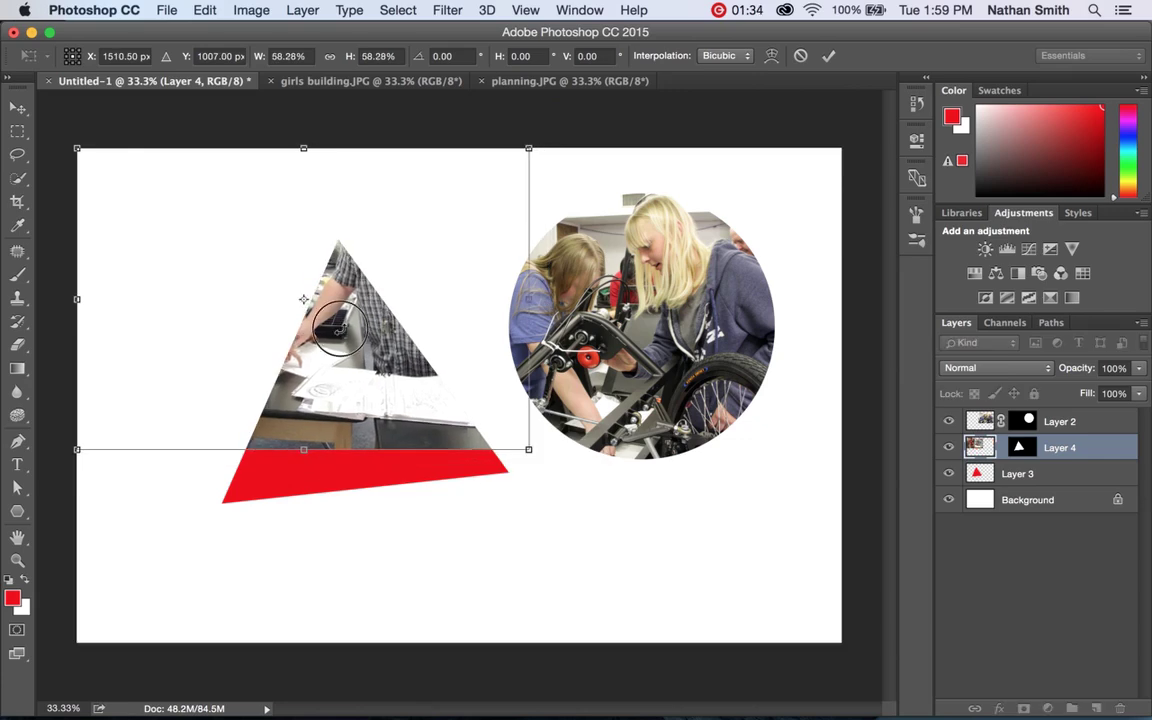
mouse_move(340, 325)
left_mouse_down()
mouse_move(445, 458)
mouse_move(447, 410)
left_mouse_up()
left_click_drag(636, 535, 583, 499)
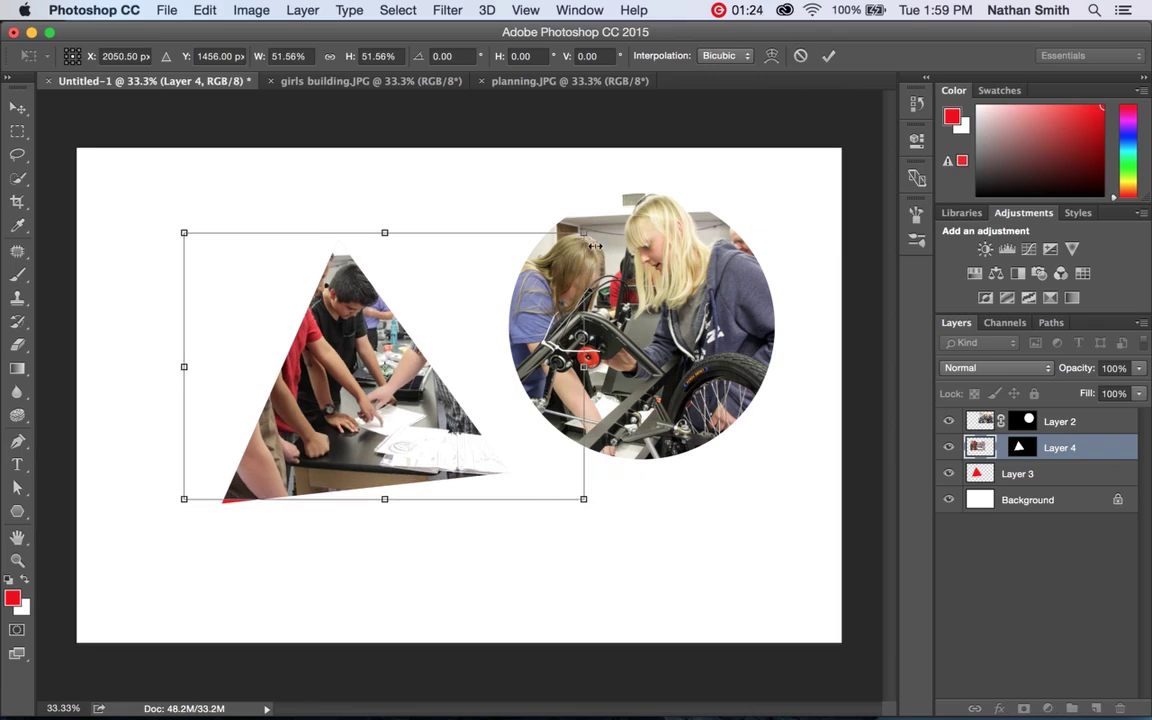
left_click_drag(587, 229, 577, 237)
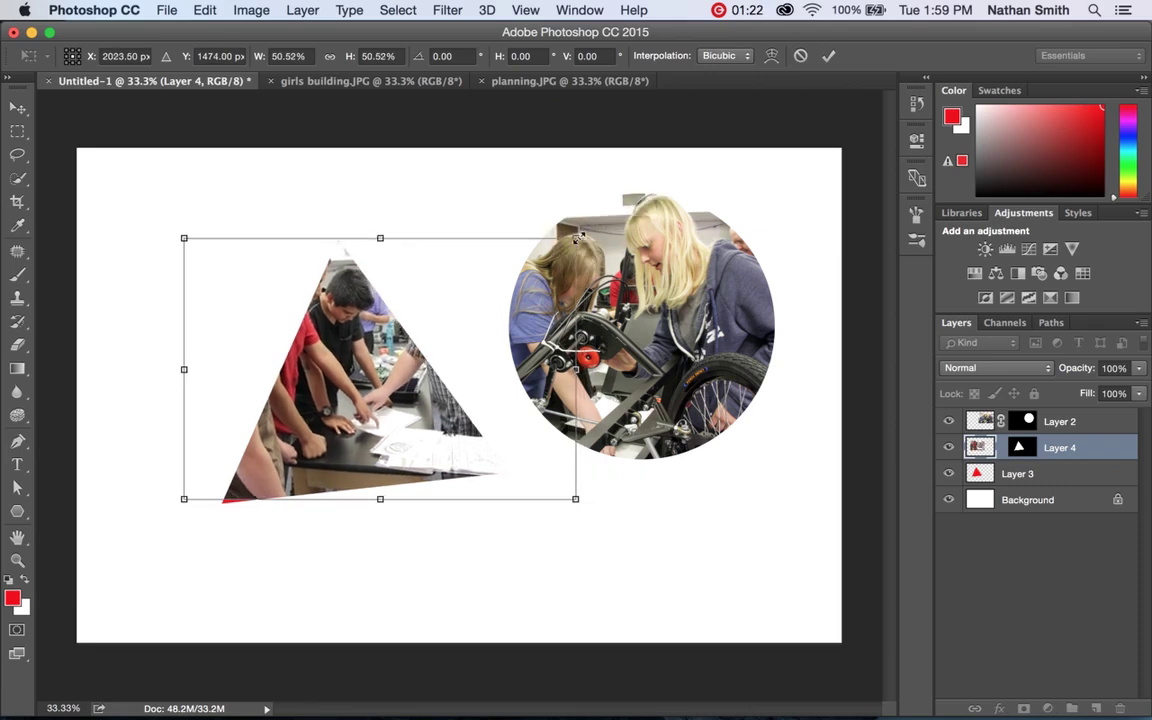
mouse_move(416, 391)
left_mouse_down()
mouse_move(452, 407)
mouse_move(434, 397)
left_mouse_up()
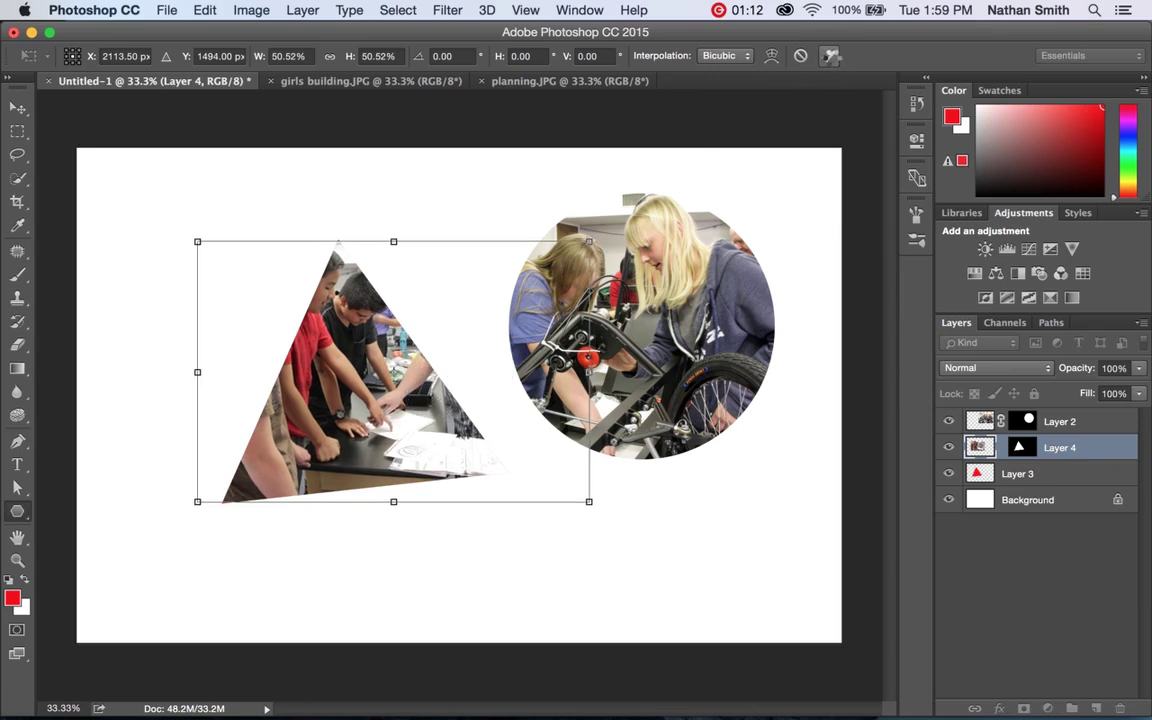
left_click(828, 55)
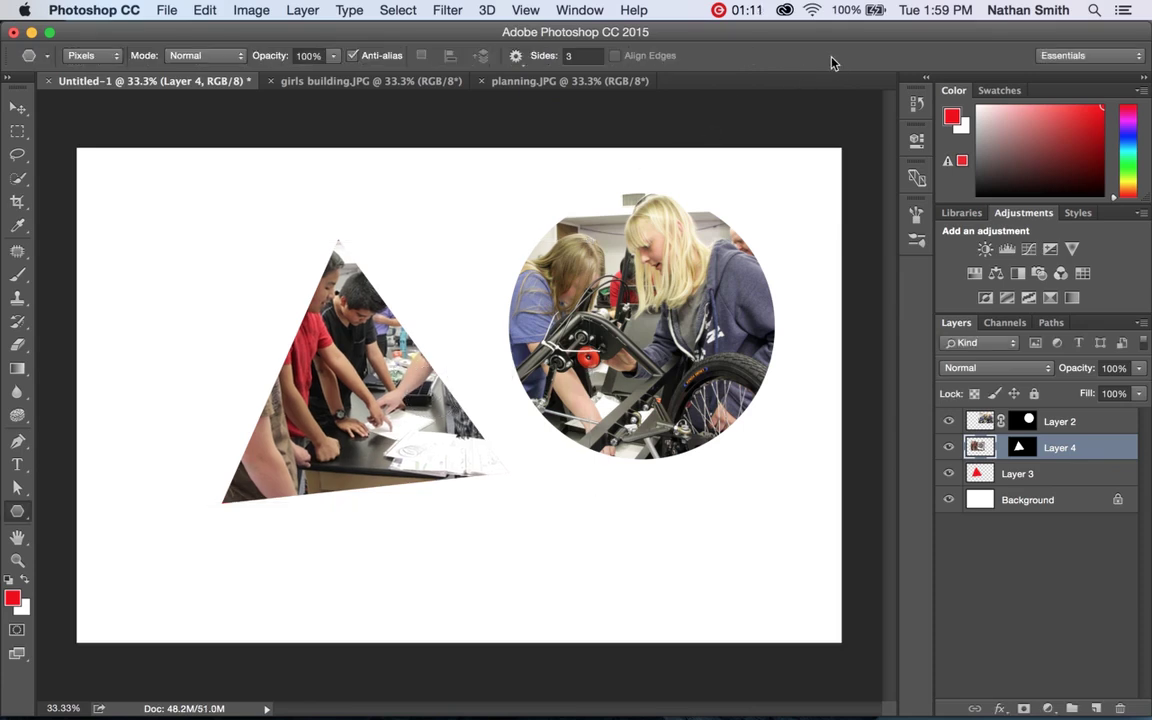
Delete the red triangle layer and link Layer 4's photo to its triangle mask.
left_click(1018, 474)
left_click_drag(1050, 478, 1118, 707)
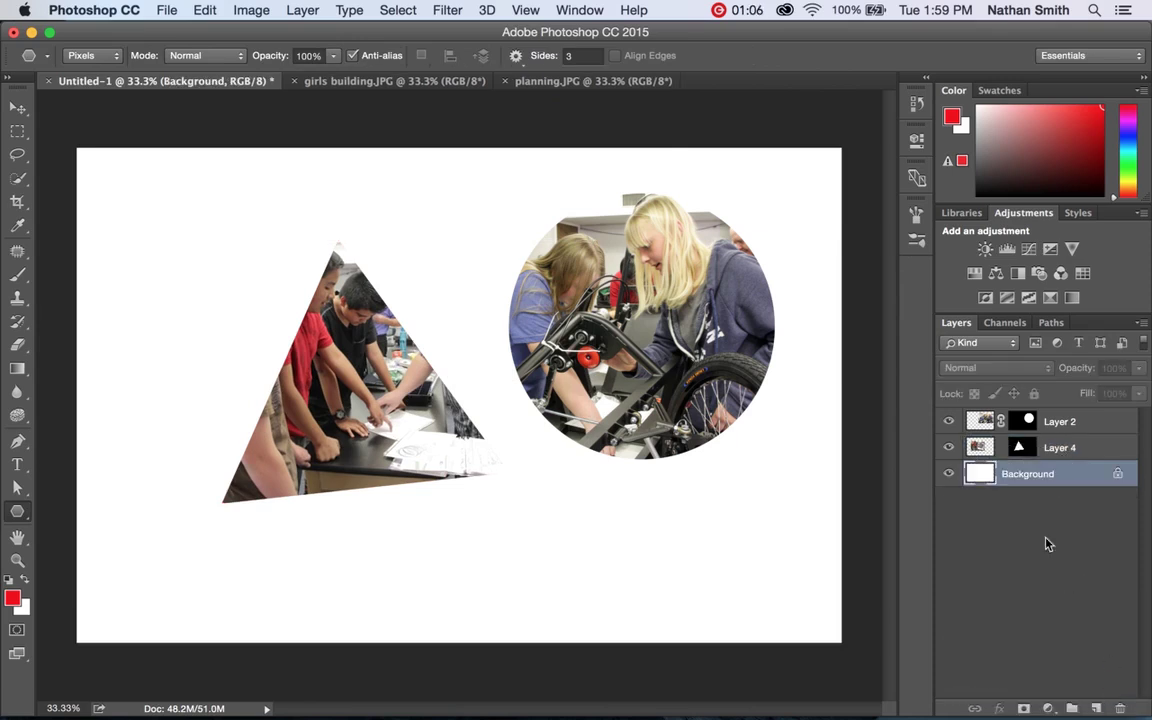
left_click(1002, 448)
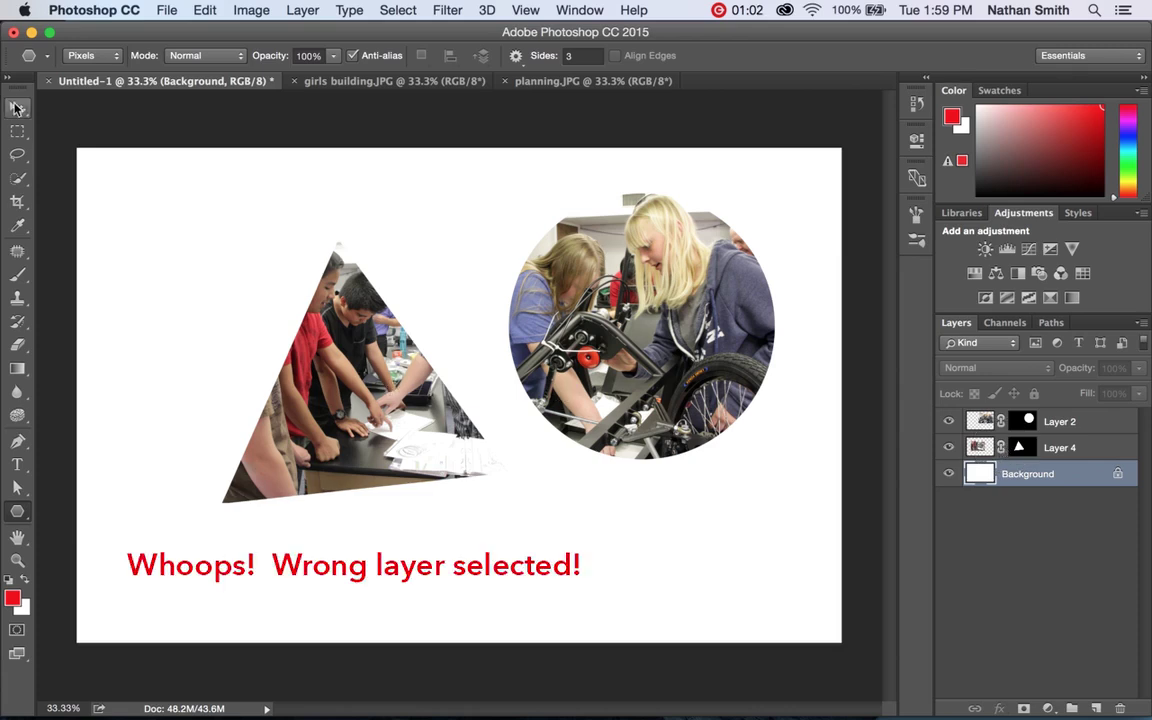
Move the triangle-masked photo on Layer 4 up-left into place beside the circle.
left_click(16, 108)
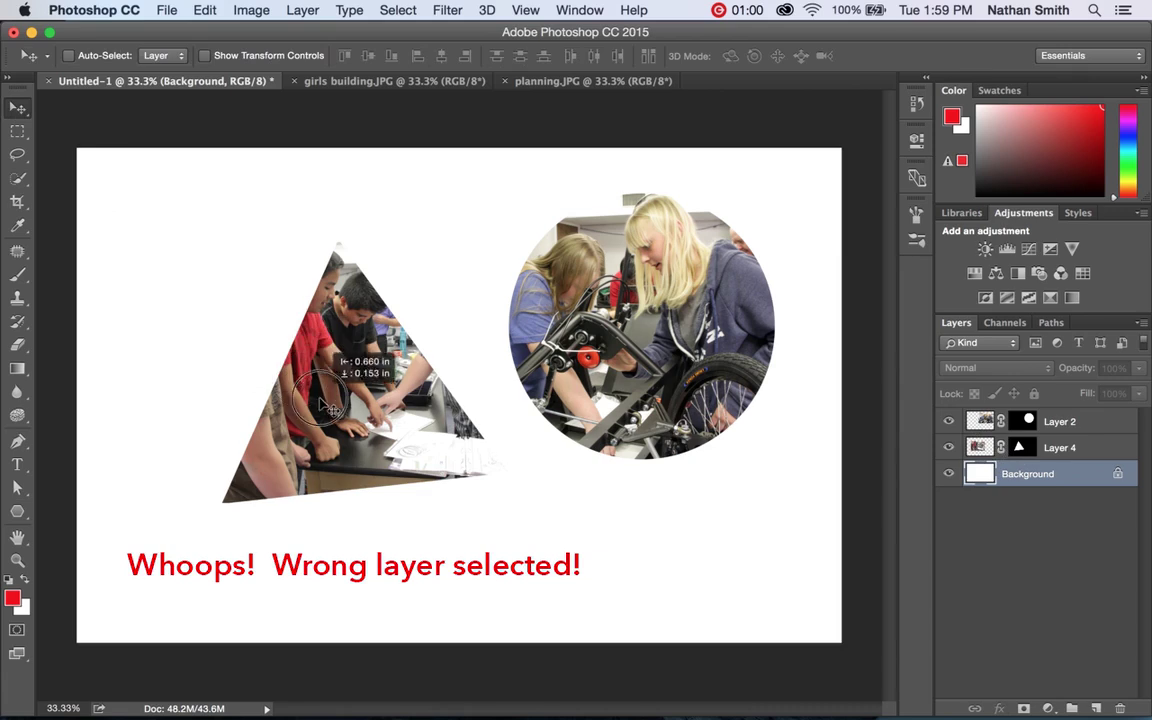
left_click(340, 332)
left_click(735, 270)
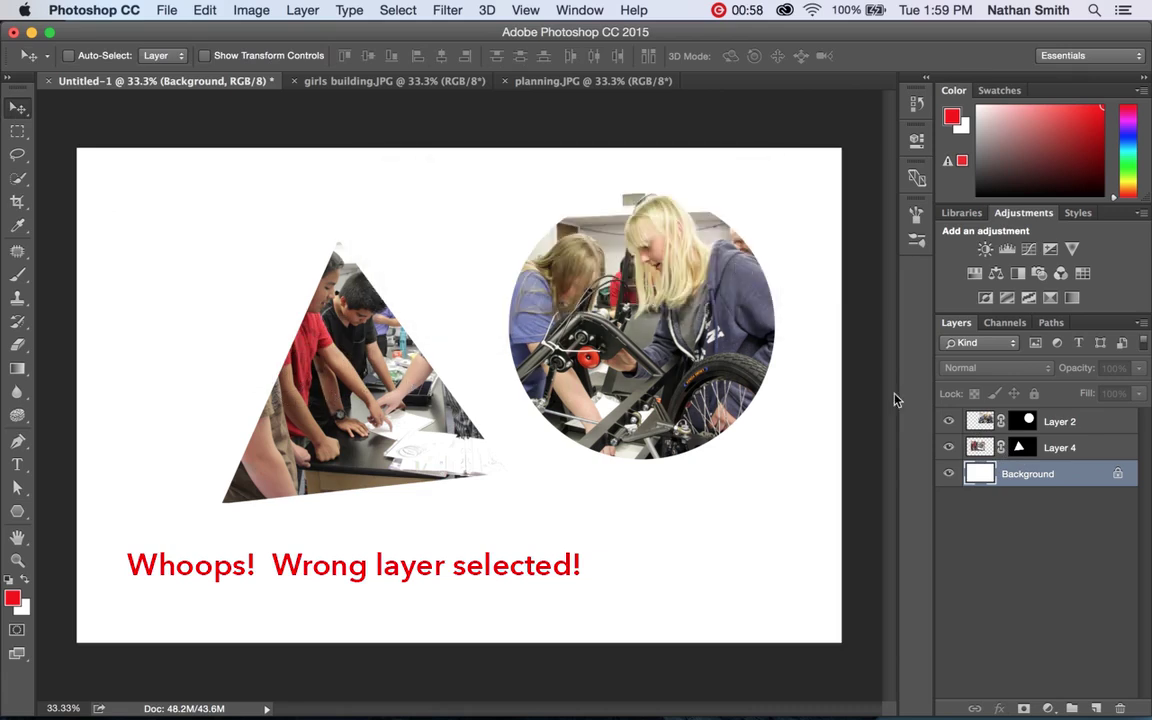
left_click(985, 448)
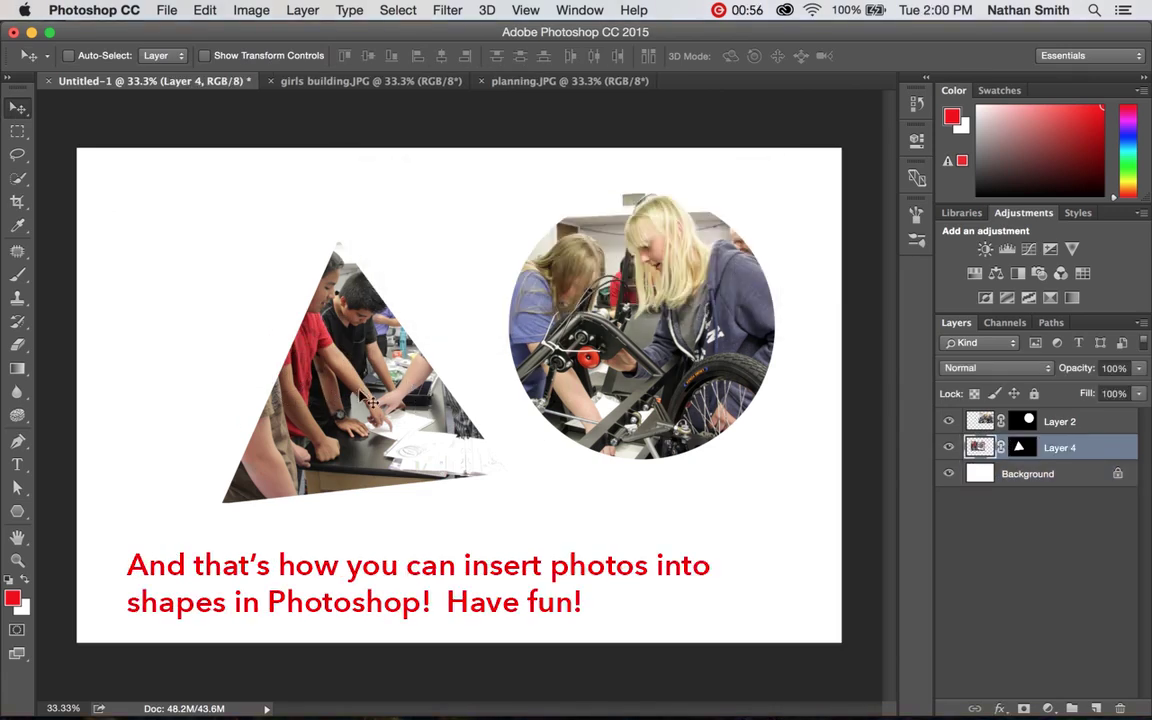
left_click_drag(370, 401, 436, 430)
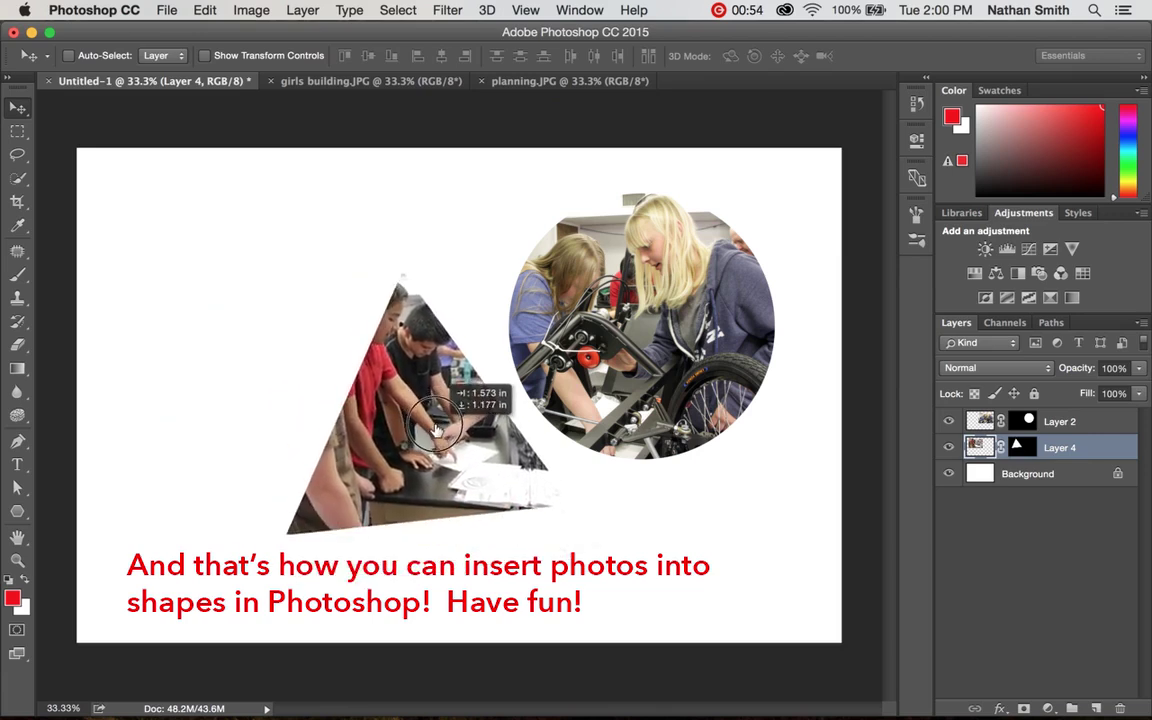
left_click_drag(436, 430, 314, 357)
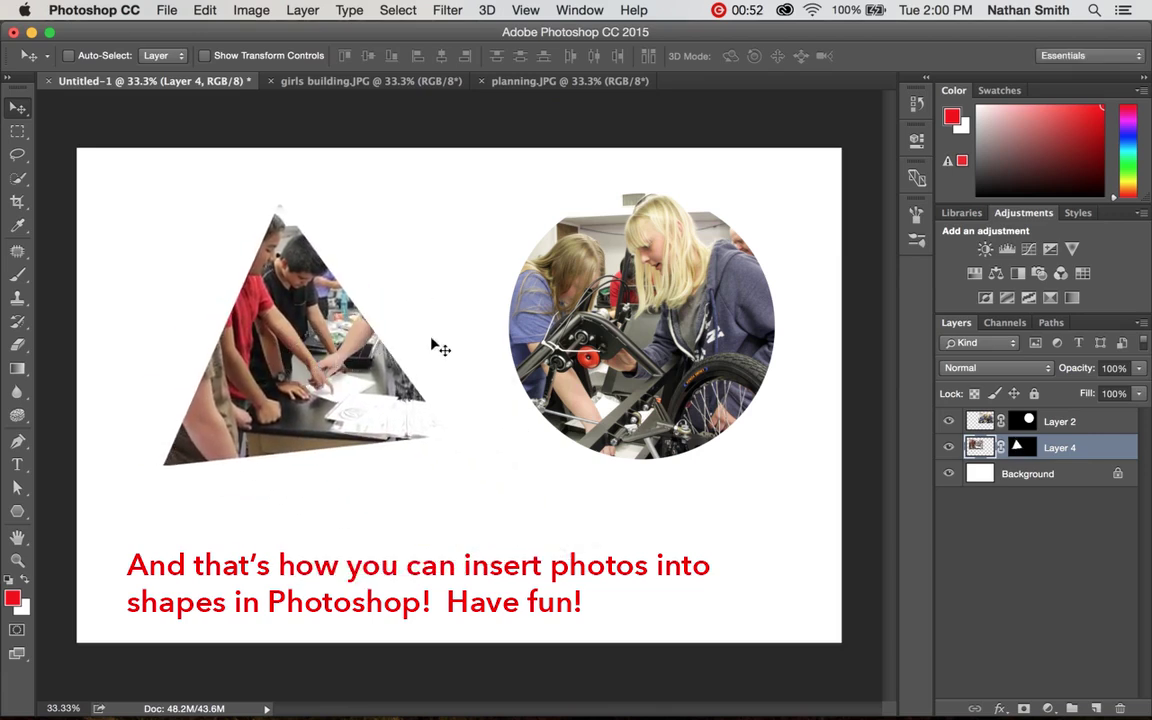